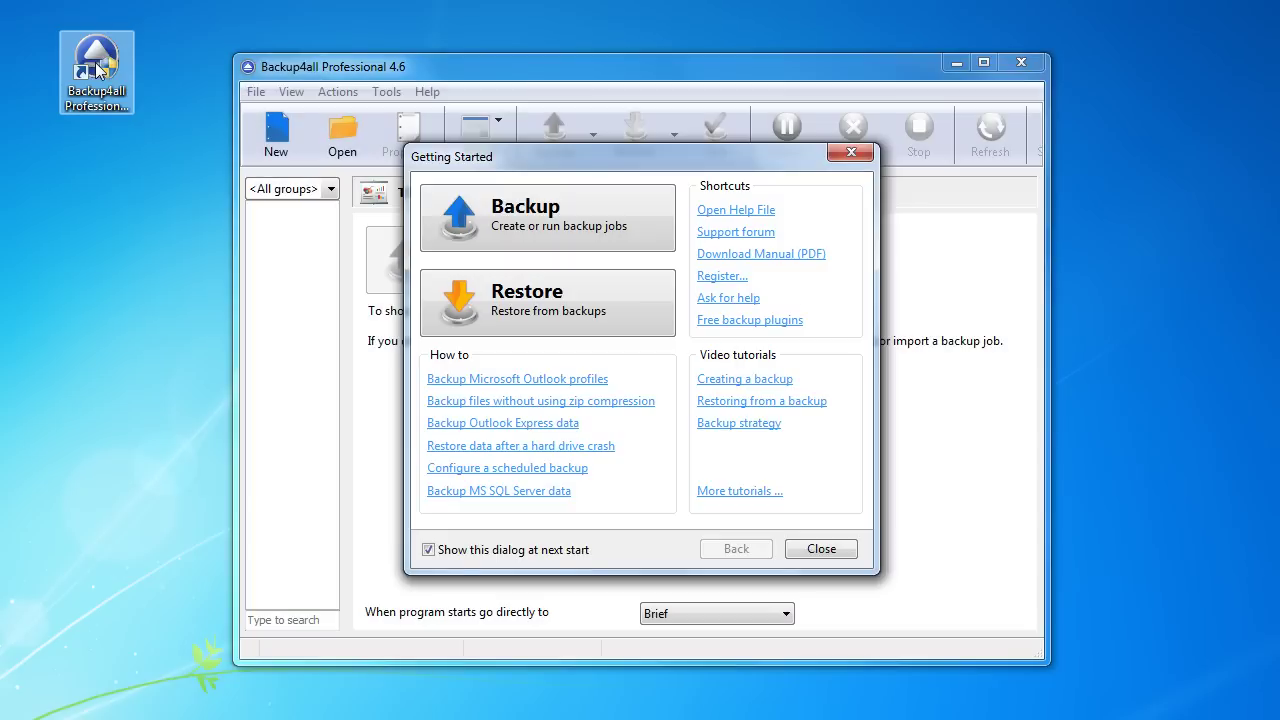
# Step: Choose Backup in the Getting Started dialog and launch the New Backup Wizard
pyautogui.click(551, 224)
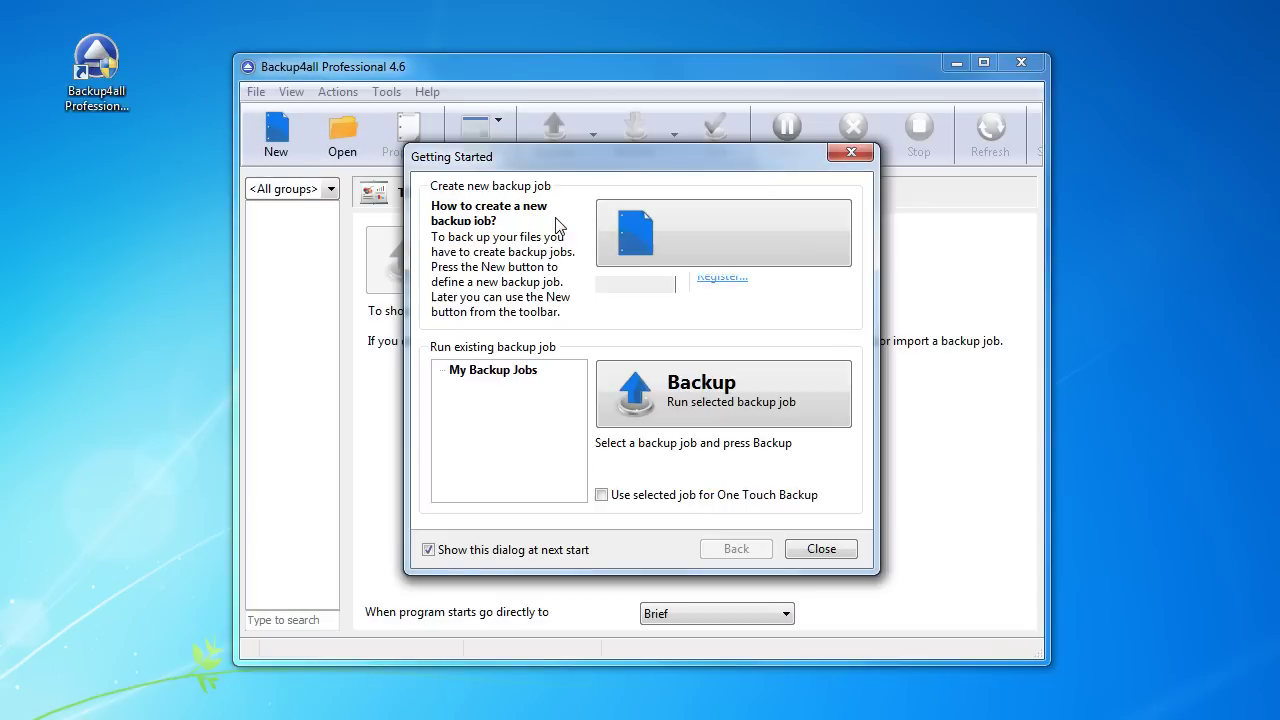
pyautogui.click(740, 232)
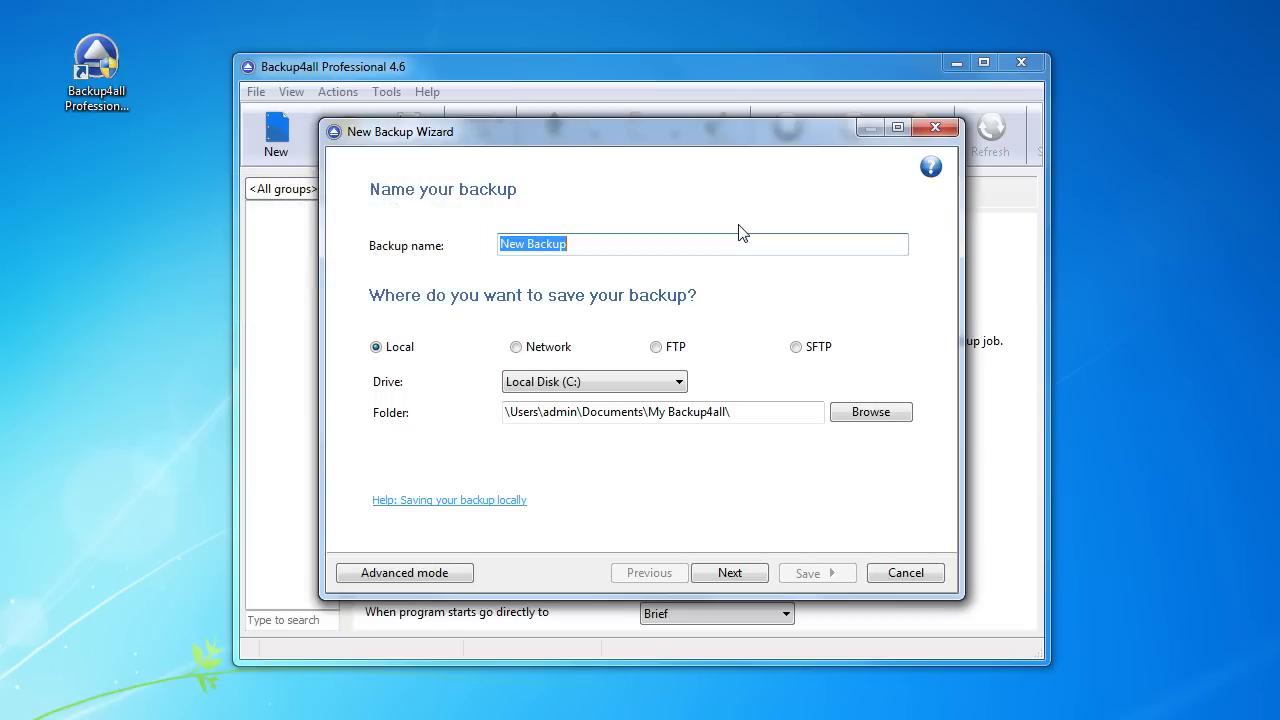
# Step: Name the backup 'Test Backup', save it to D:\Backup, and switch to Advanced mode
pyautogui.write('Test Backup')
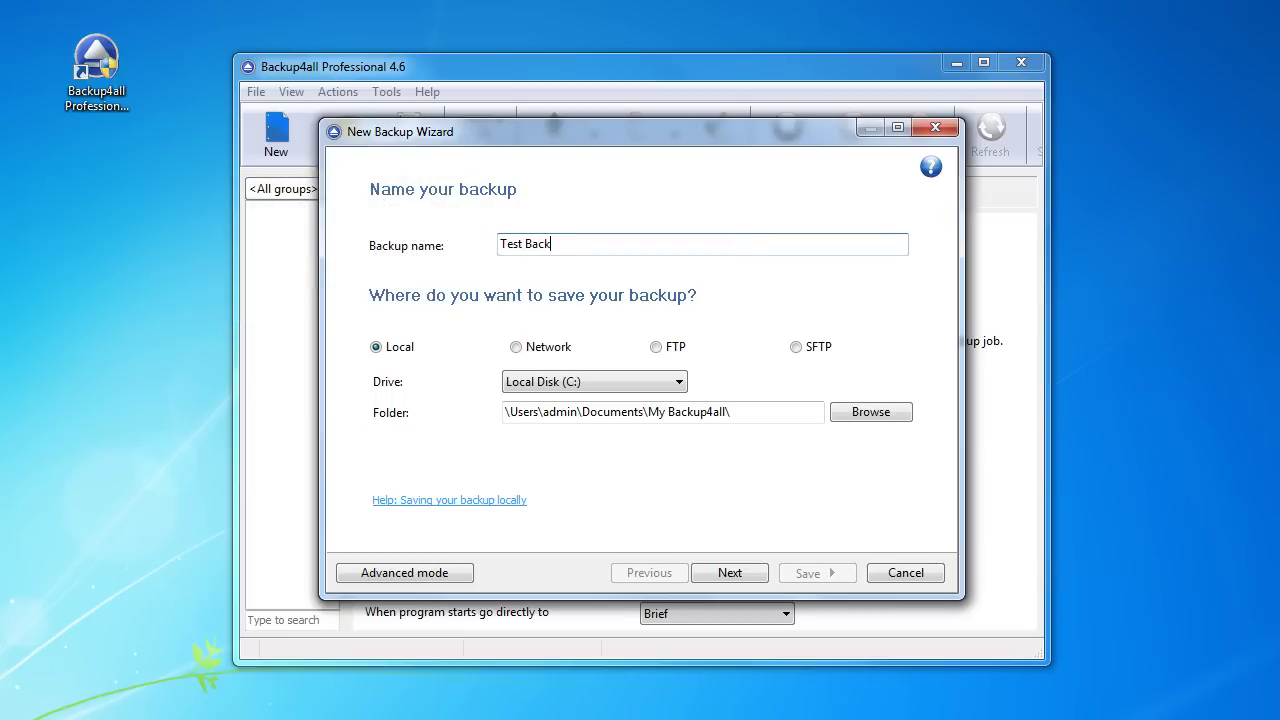
pyautogui.click(621, 381)
pyautogui.click(617, 416)
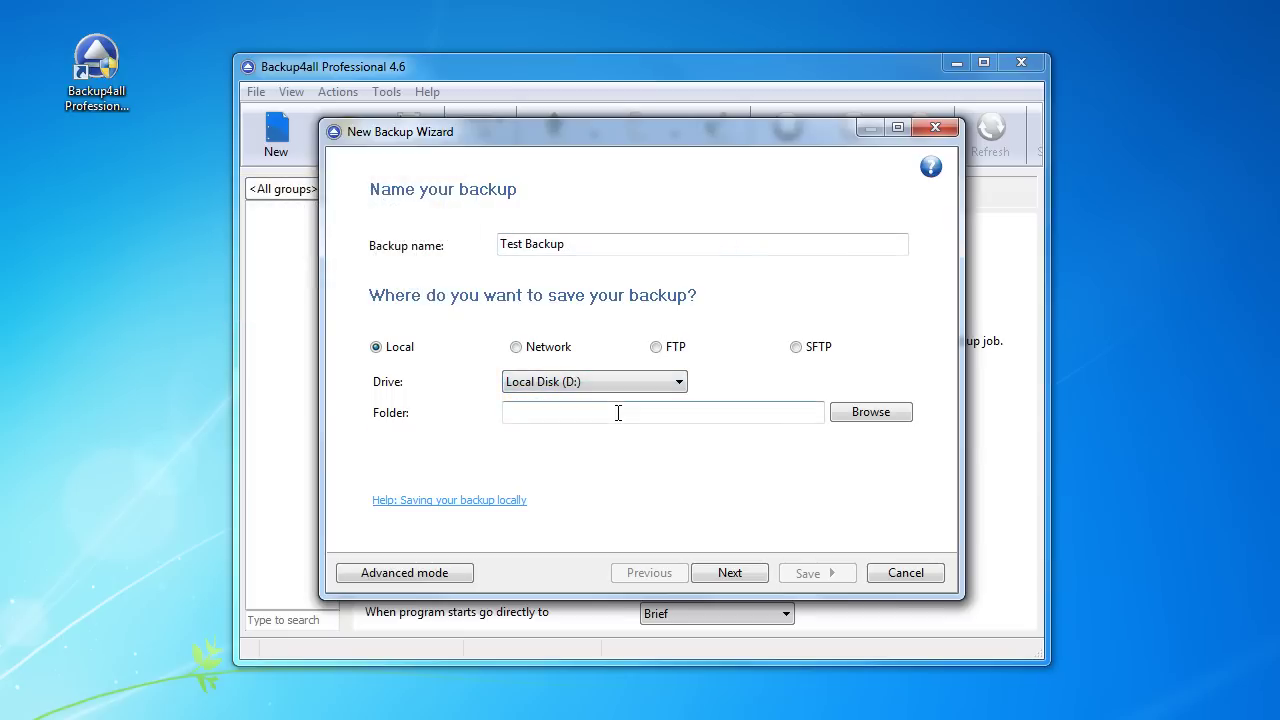
pyautogui.click(871, 414)
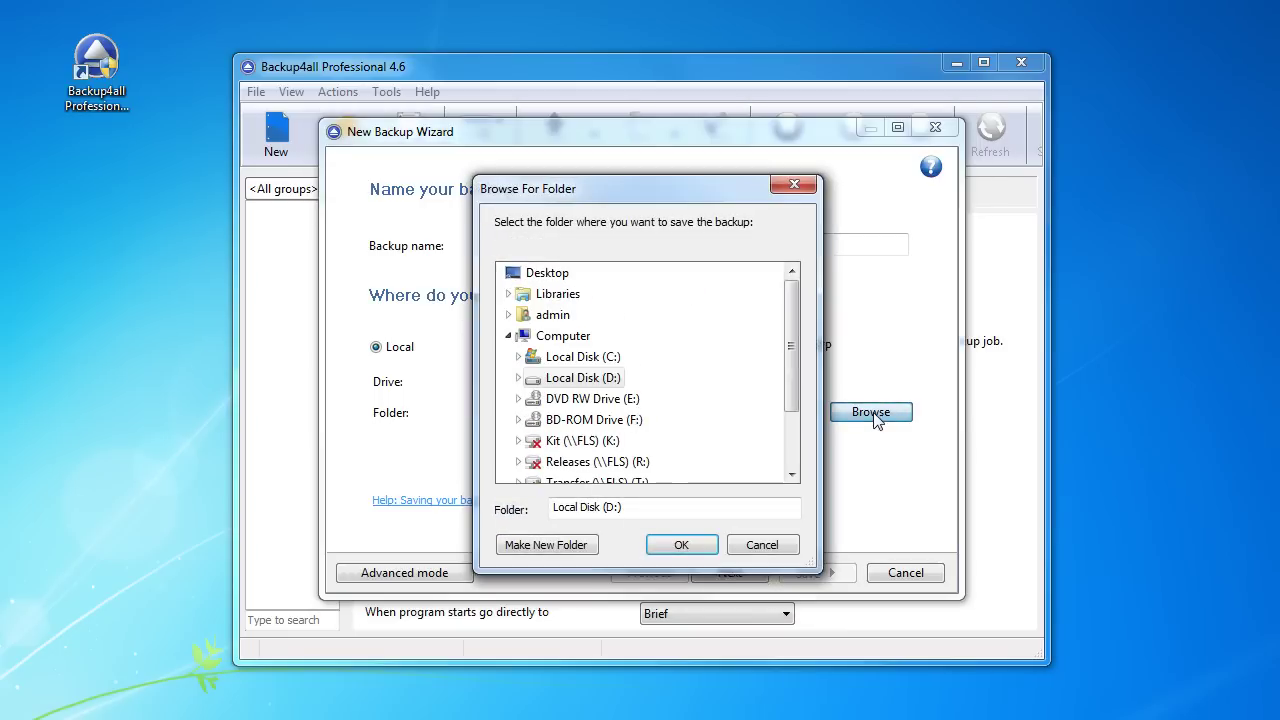
pyautogui.doubleClick(606, 382)
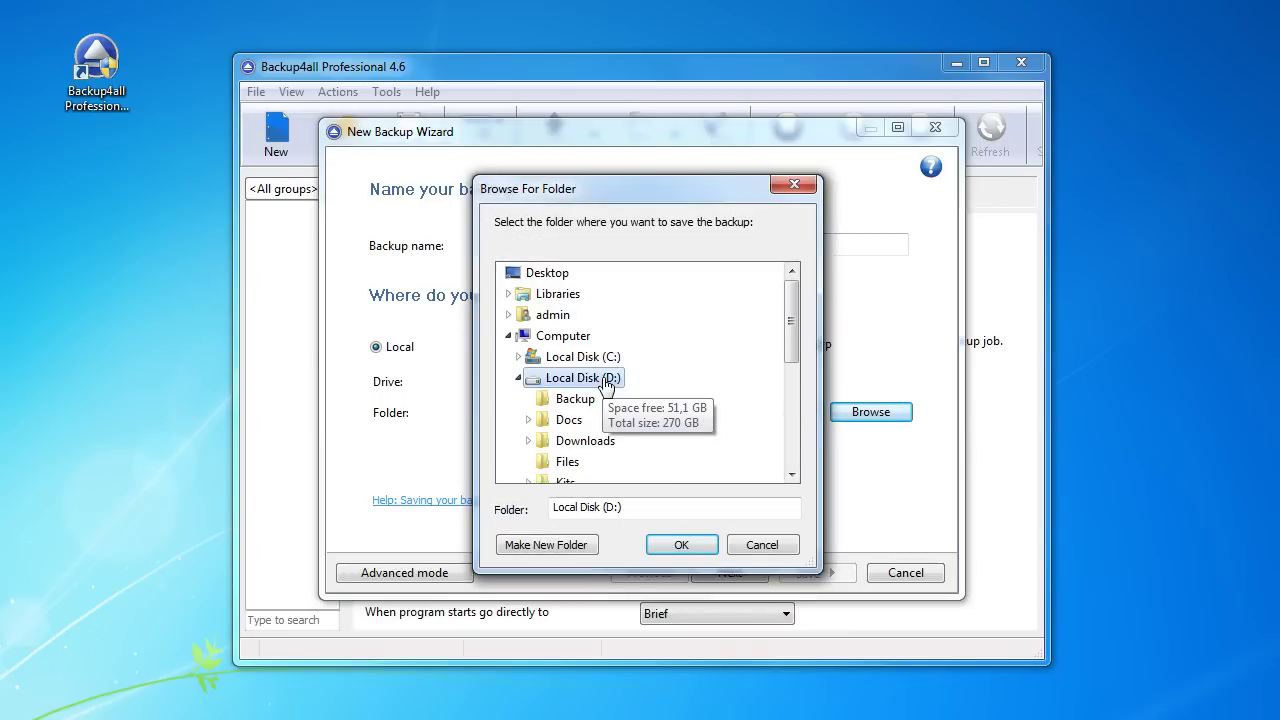
pyautogui.click(586, 400)
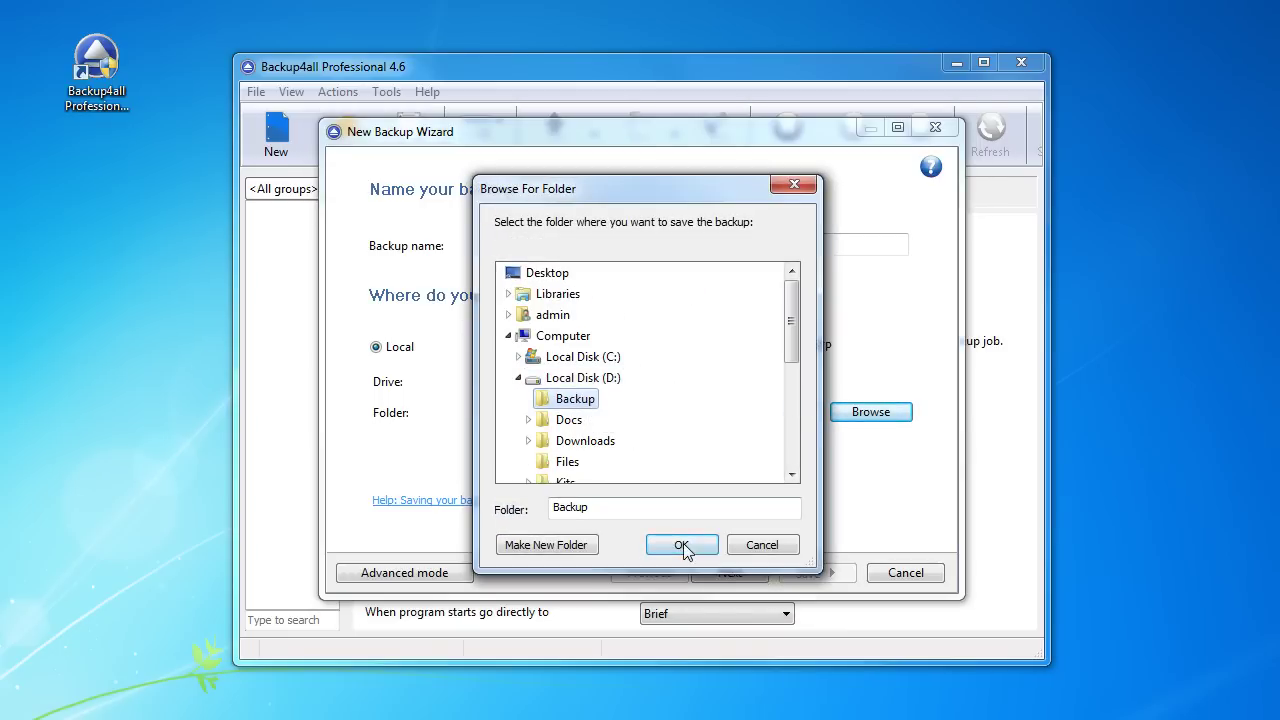
pyautogui.click(684, 546)
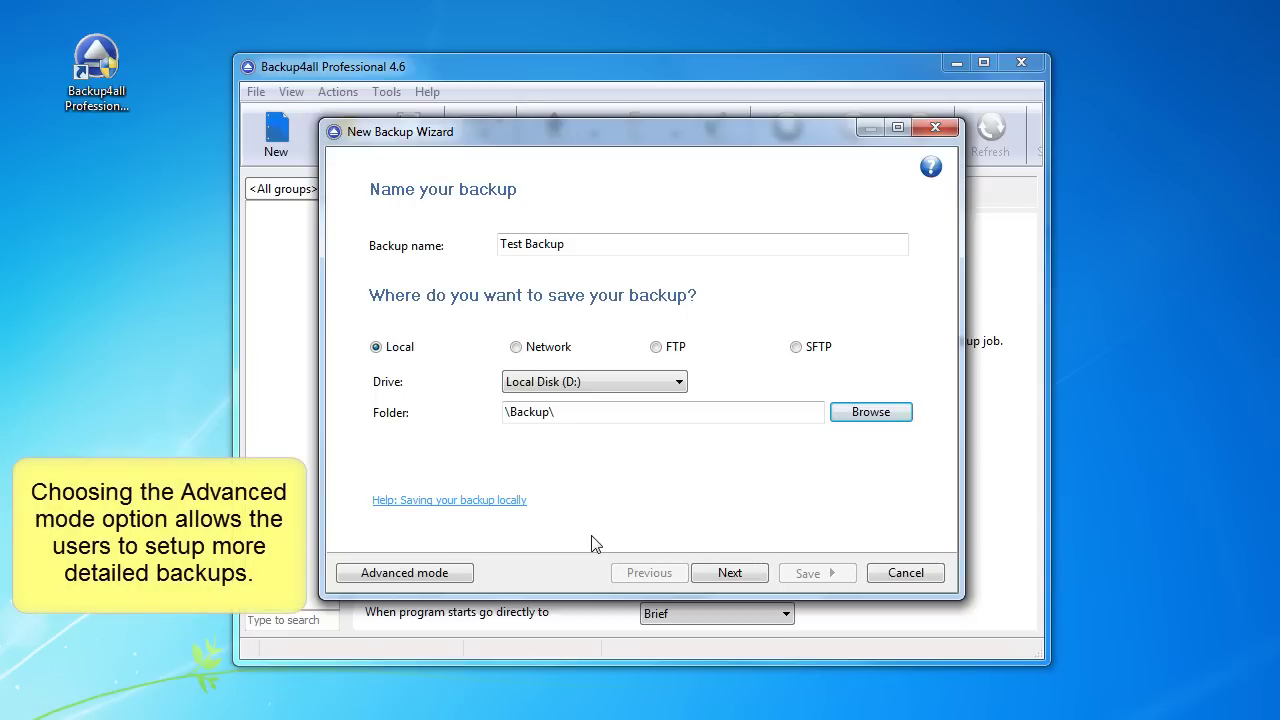
pyautogui.click(424, 573)
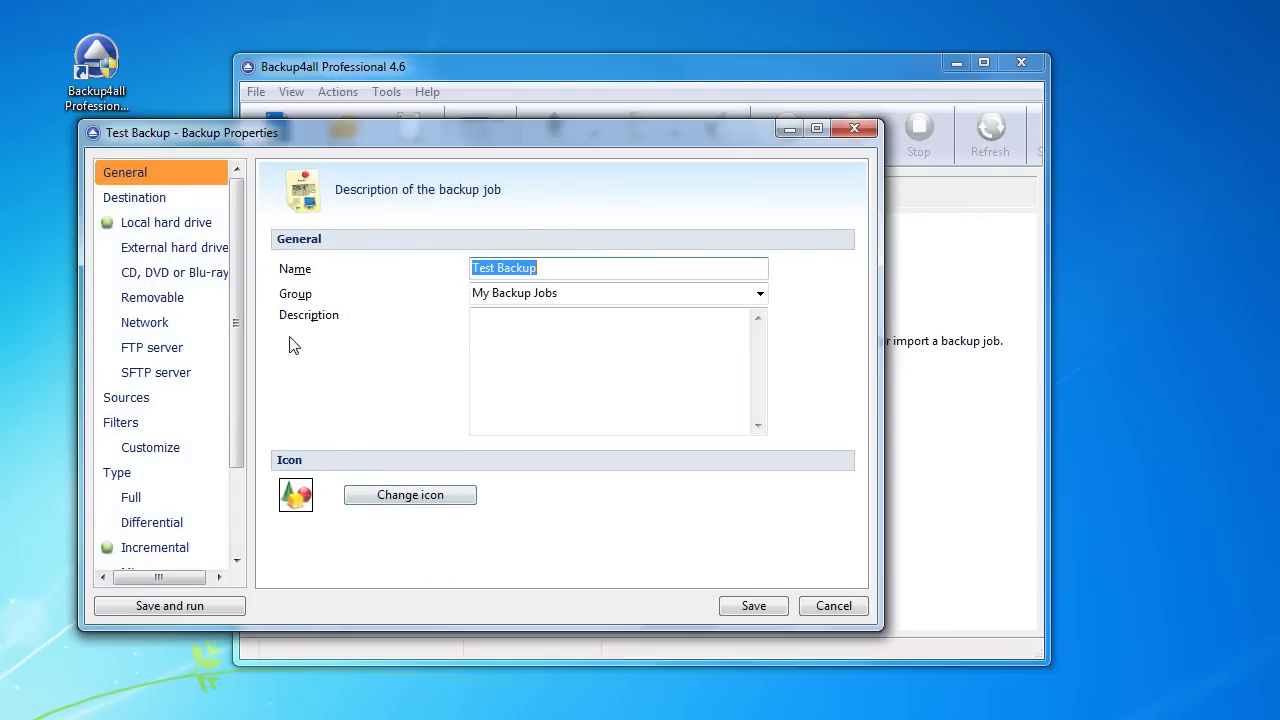
# Step: Review the Destination and Local hard drive pages, then show the empty Sources list
pyautogui.click(153, 207)
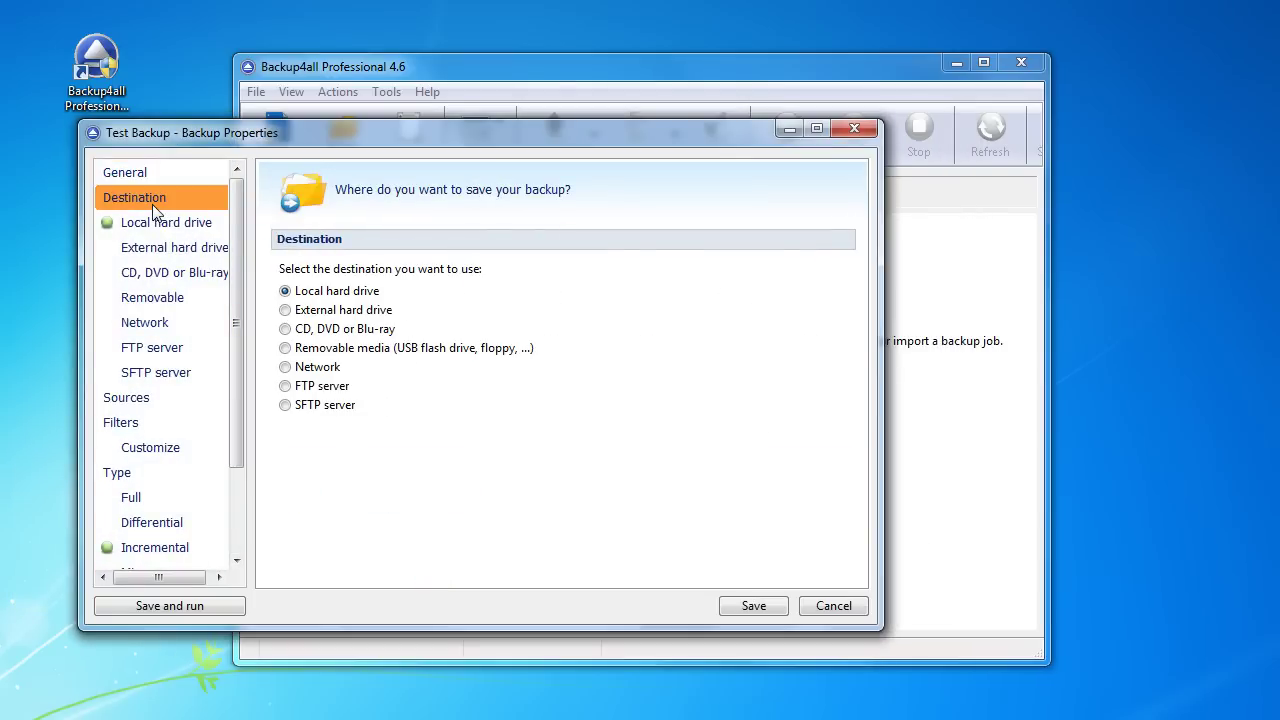
pyautogui.click(160, 230)
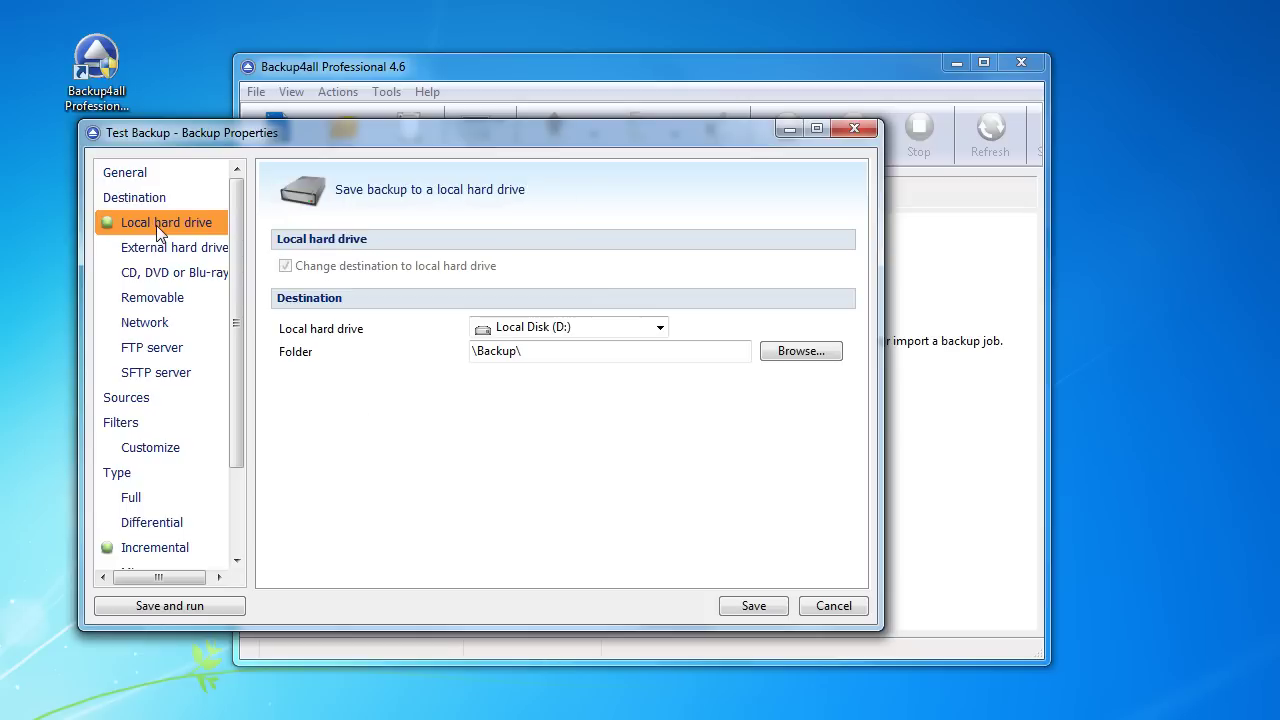
pyautogui.click(158, 404)
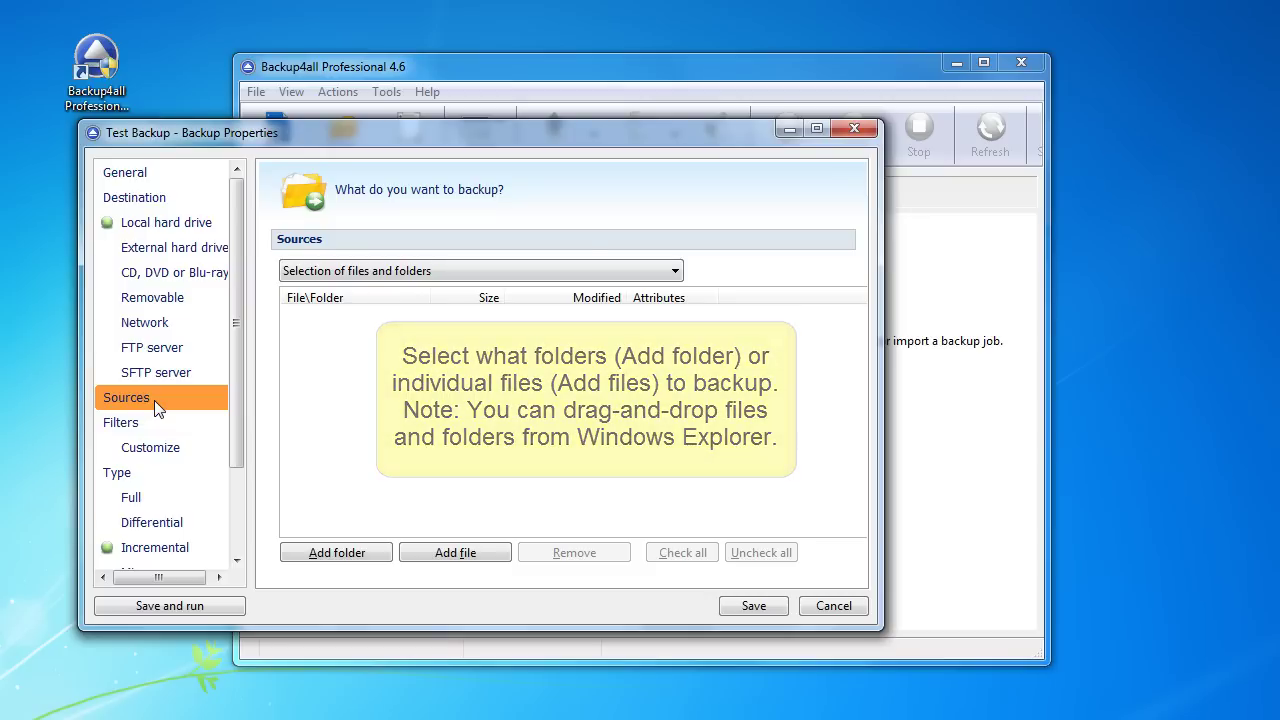
# Step: Add the folder D:\Files as Test Backup's source and show its default filters
pyautogui.click(333, 556)
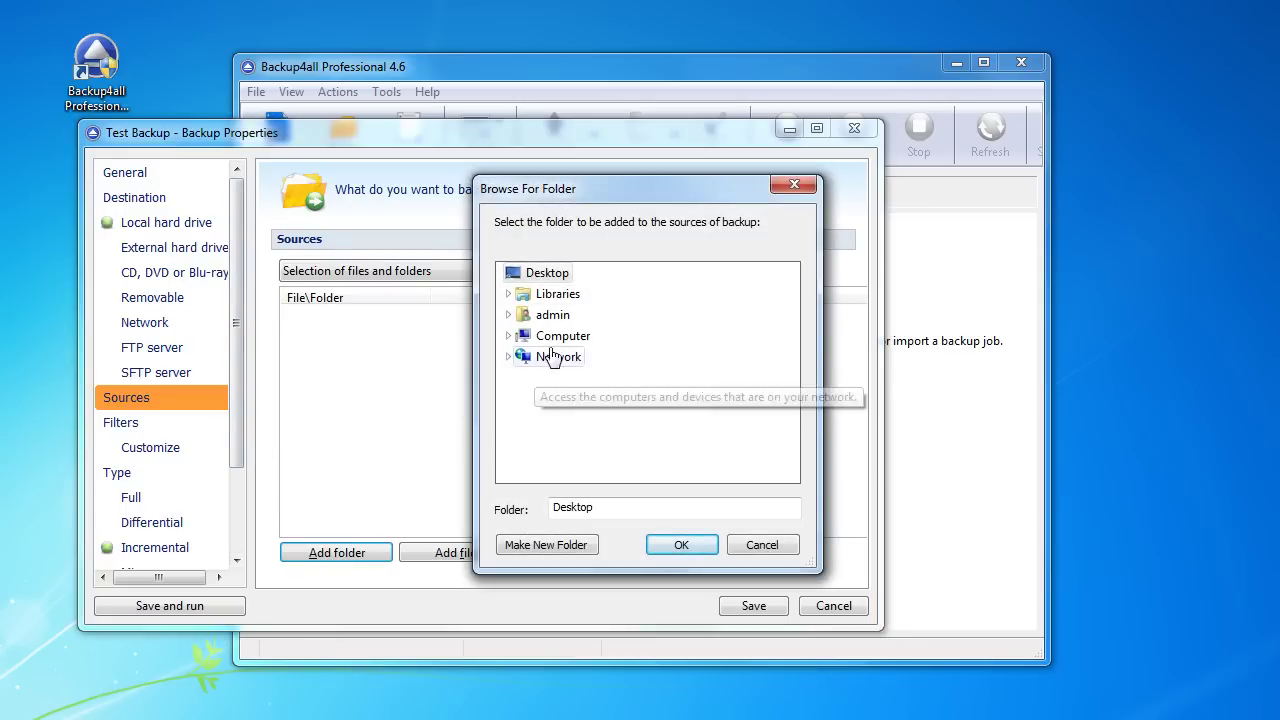
pyautogui.click(558, 338)
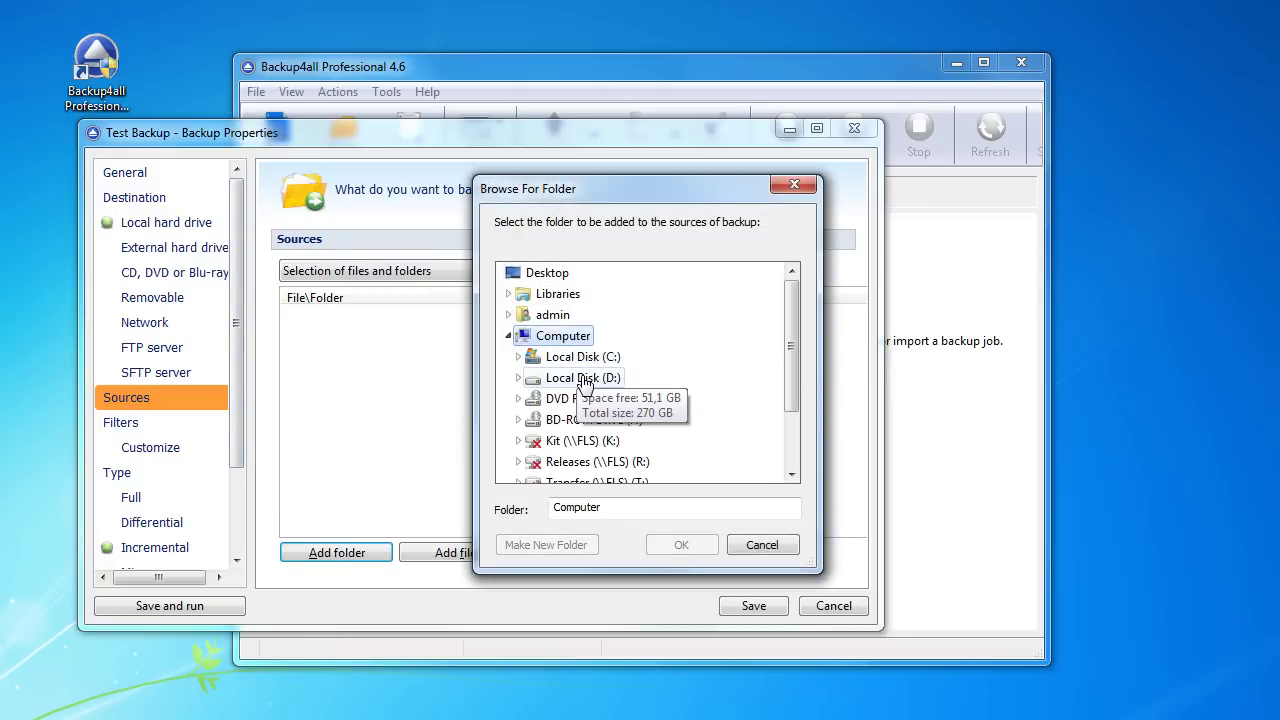
pyautogui.click(575, 378)
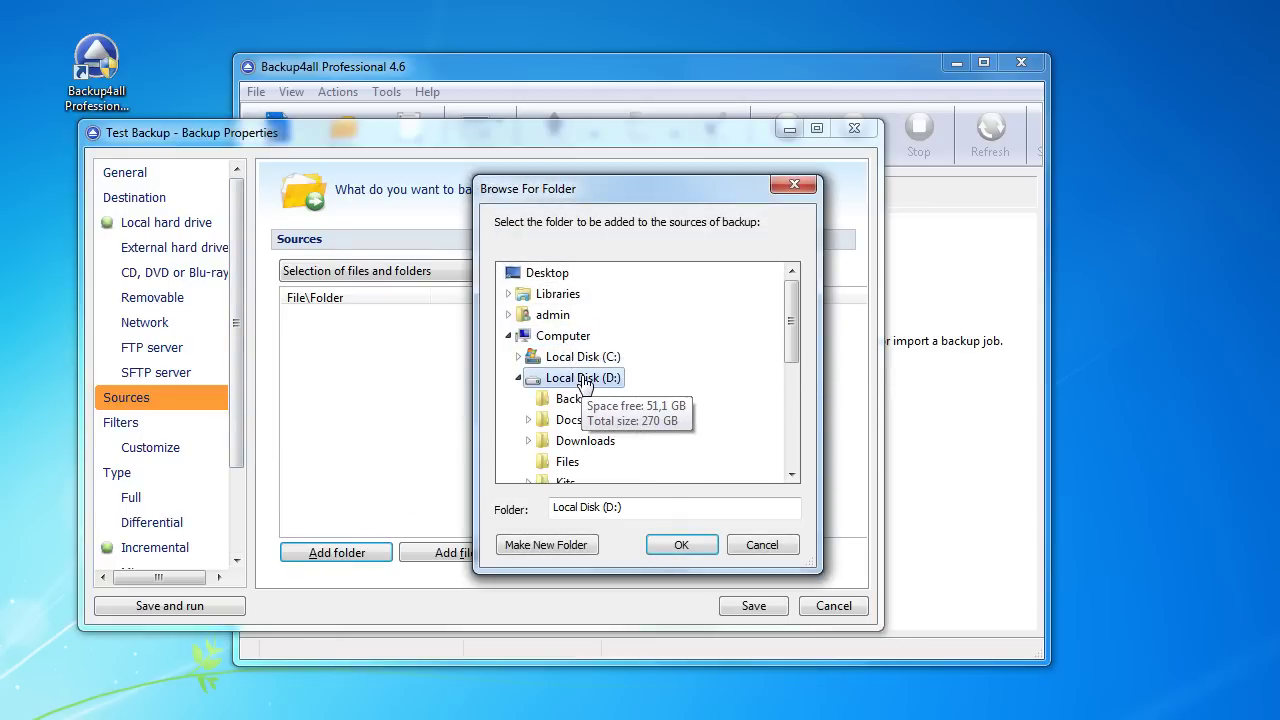
pyautogui.click(568, 463)
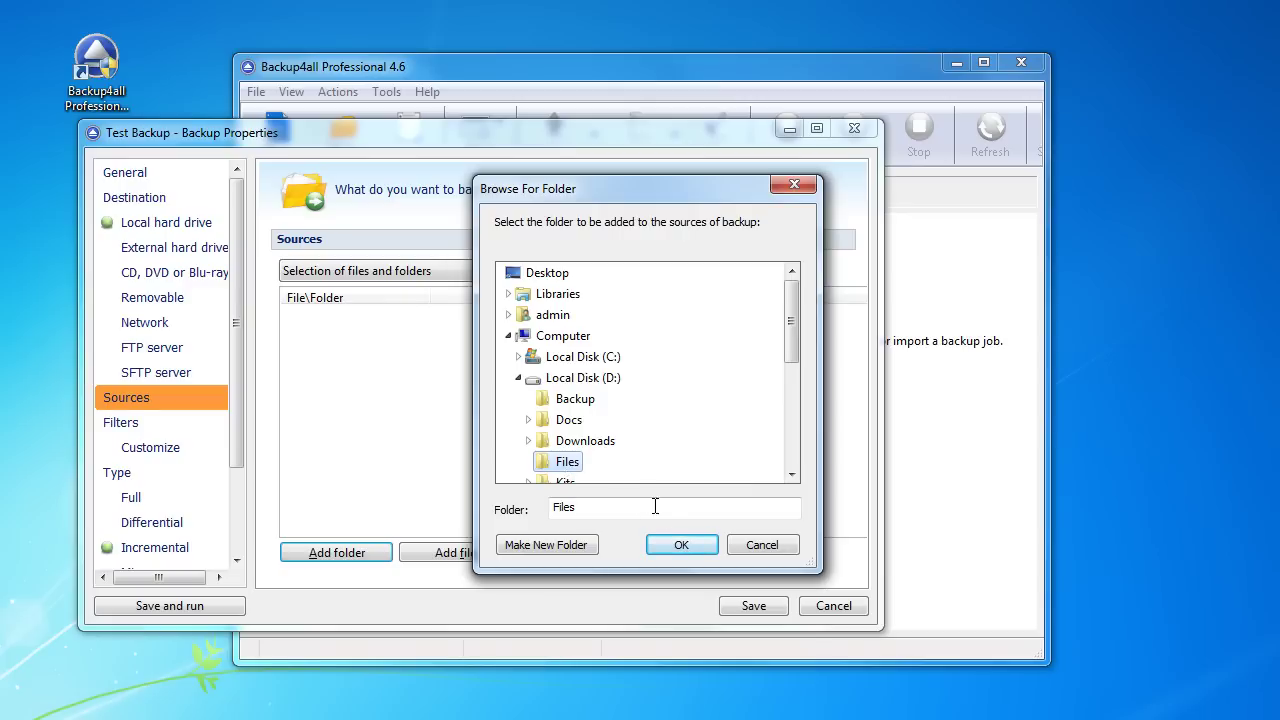
pyautogui.click(683, 544)
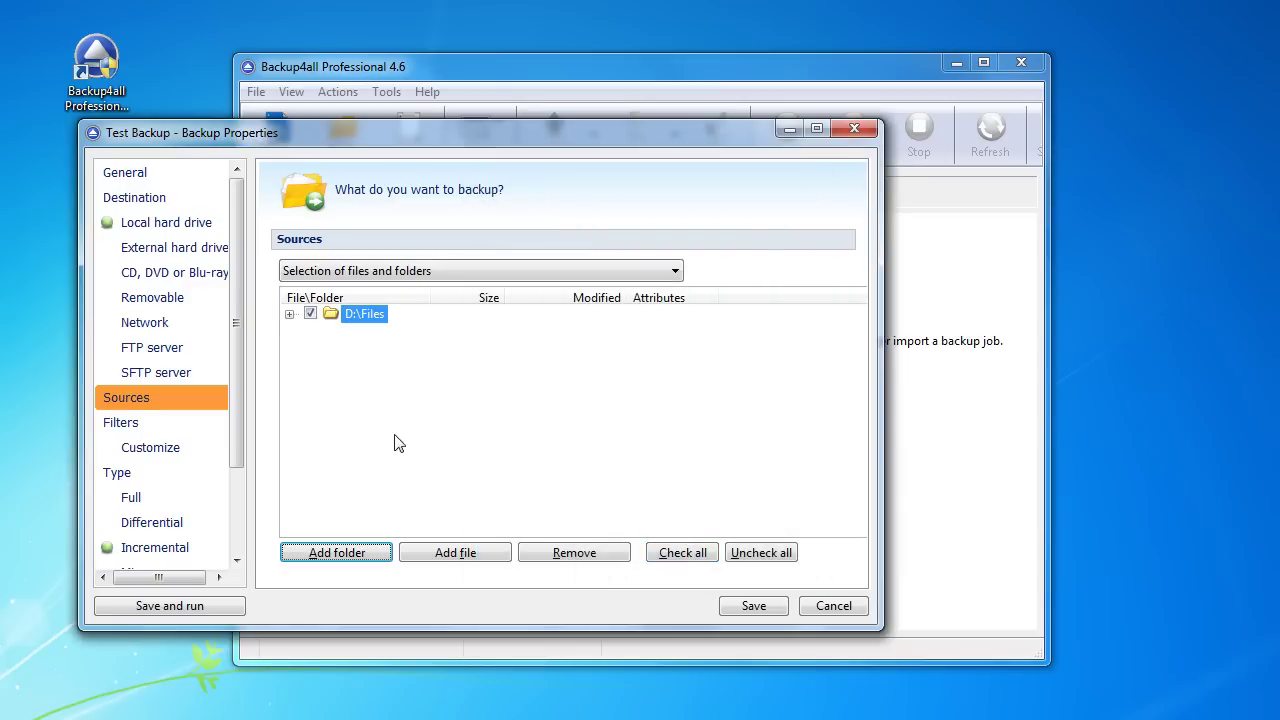
pyautogui.click(153, 423)
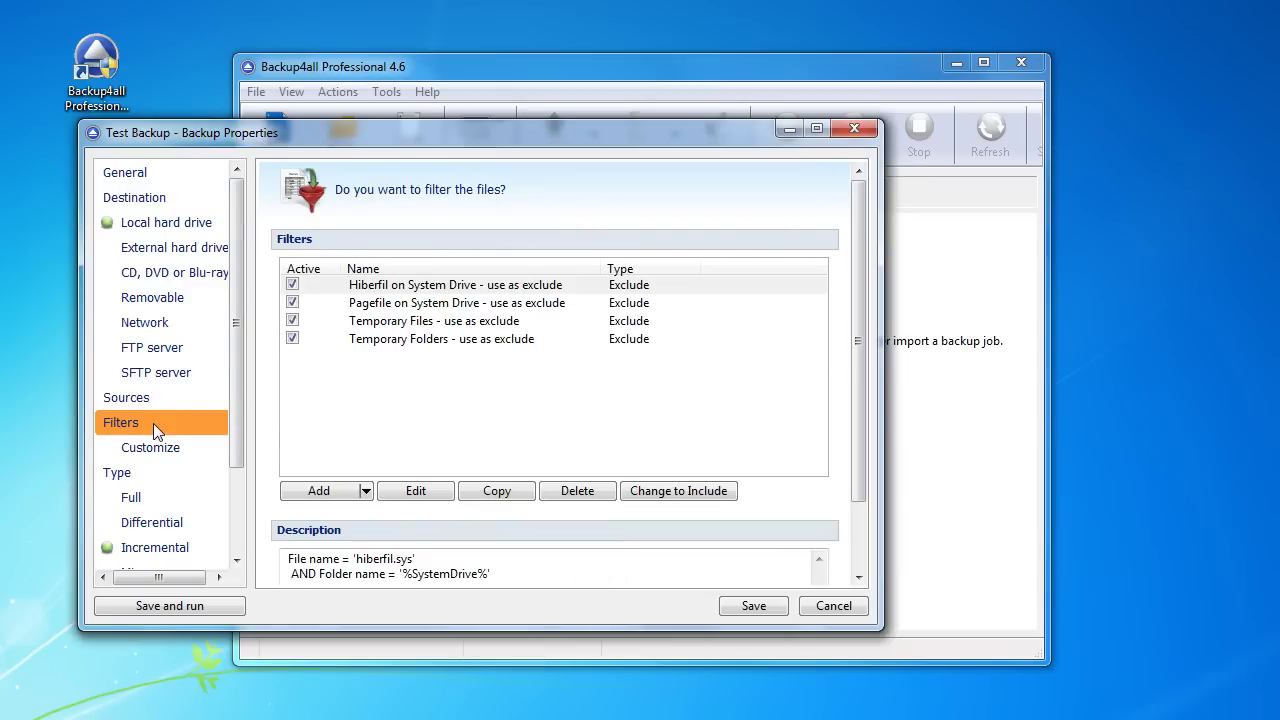
# Step: Review the Customize, Type and Incremental pages, confirming incremental as the default type
pyautogui.click(162, 453)
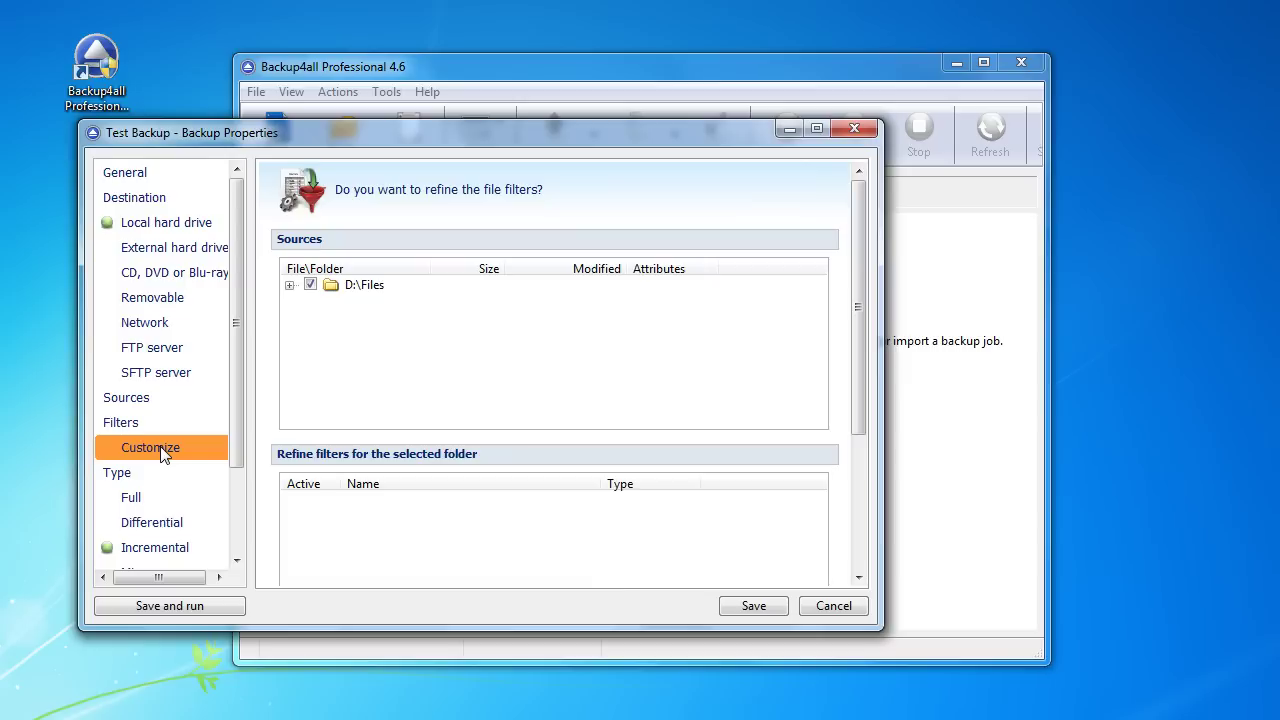
pyautogui.click(149, 474)
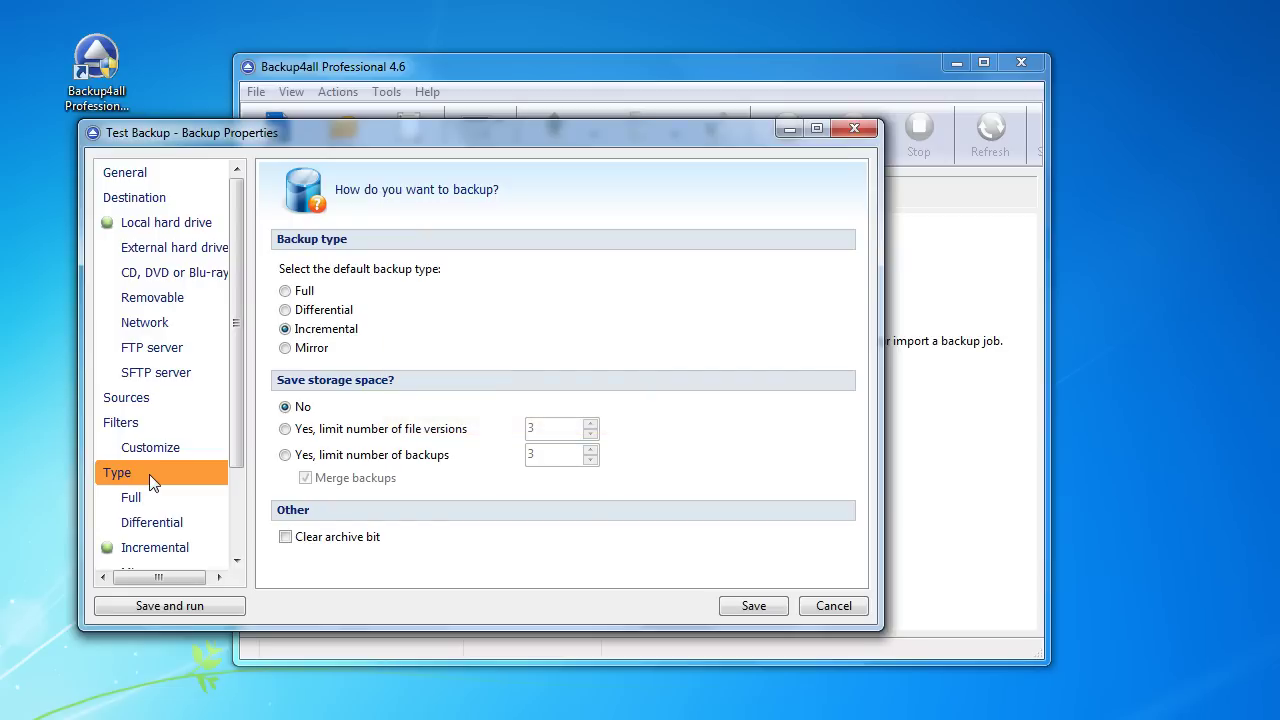
pyautogui.click(150, 547)
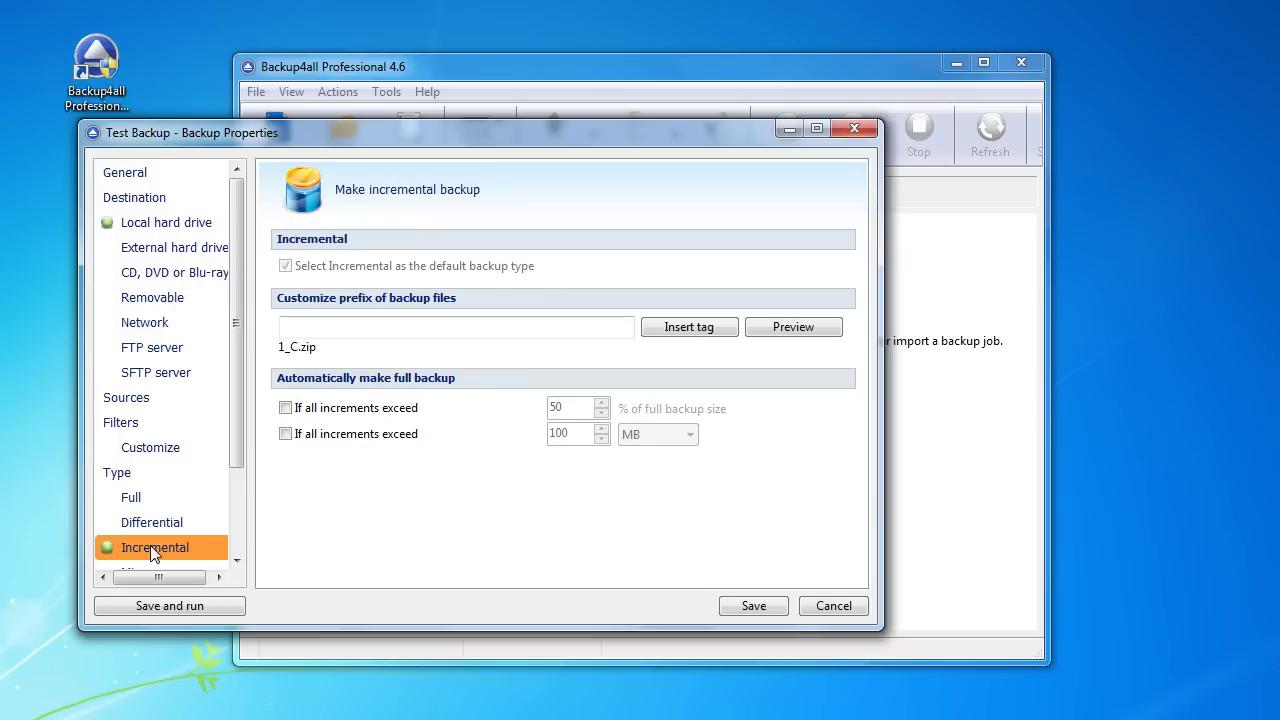
pyautogui.scroll(-2, 150, 547)
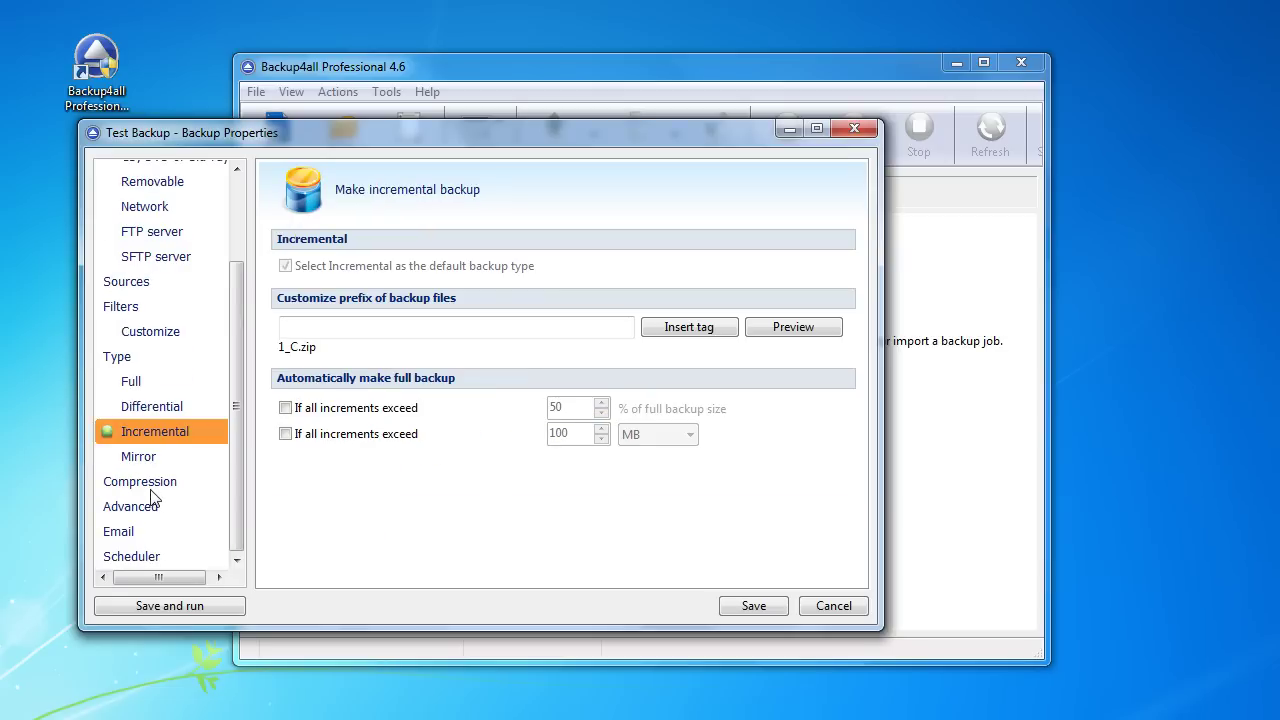
pyautogui.click(150, 483)
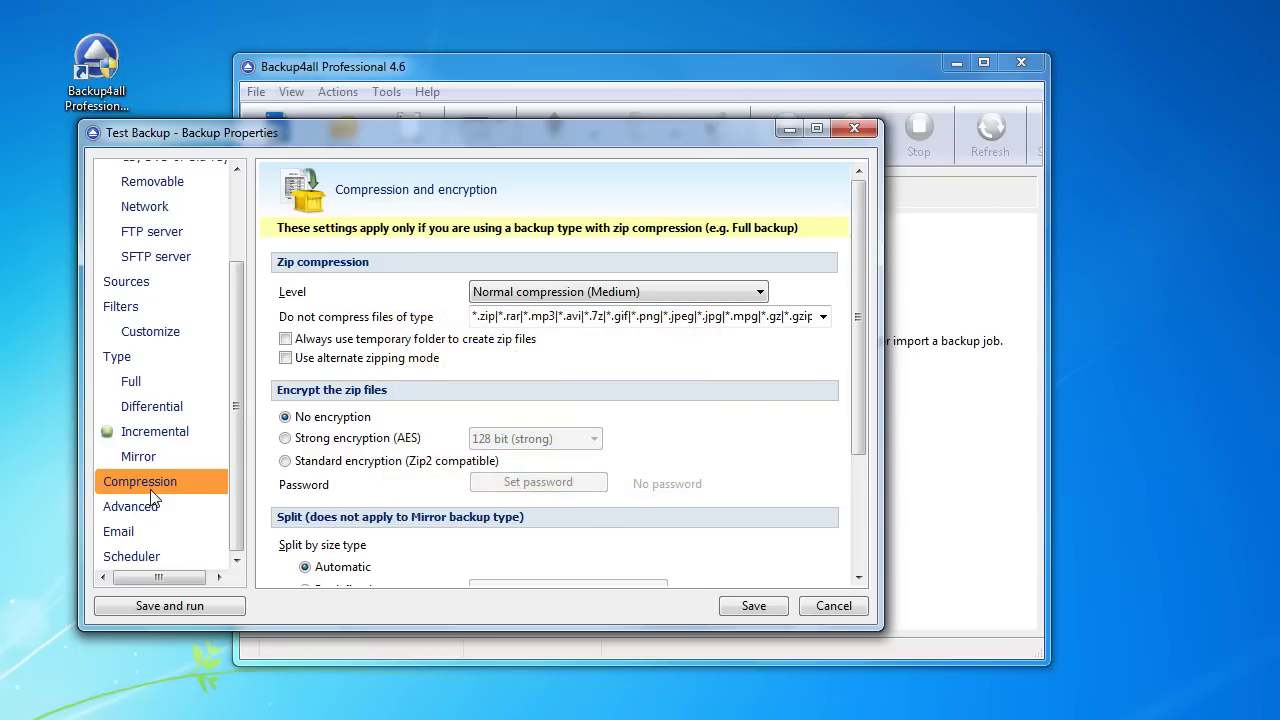
# Step: Move through the Advanced and Email pages to the Scheduler page
pyautogui.click(154, 512)
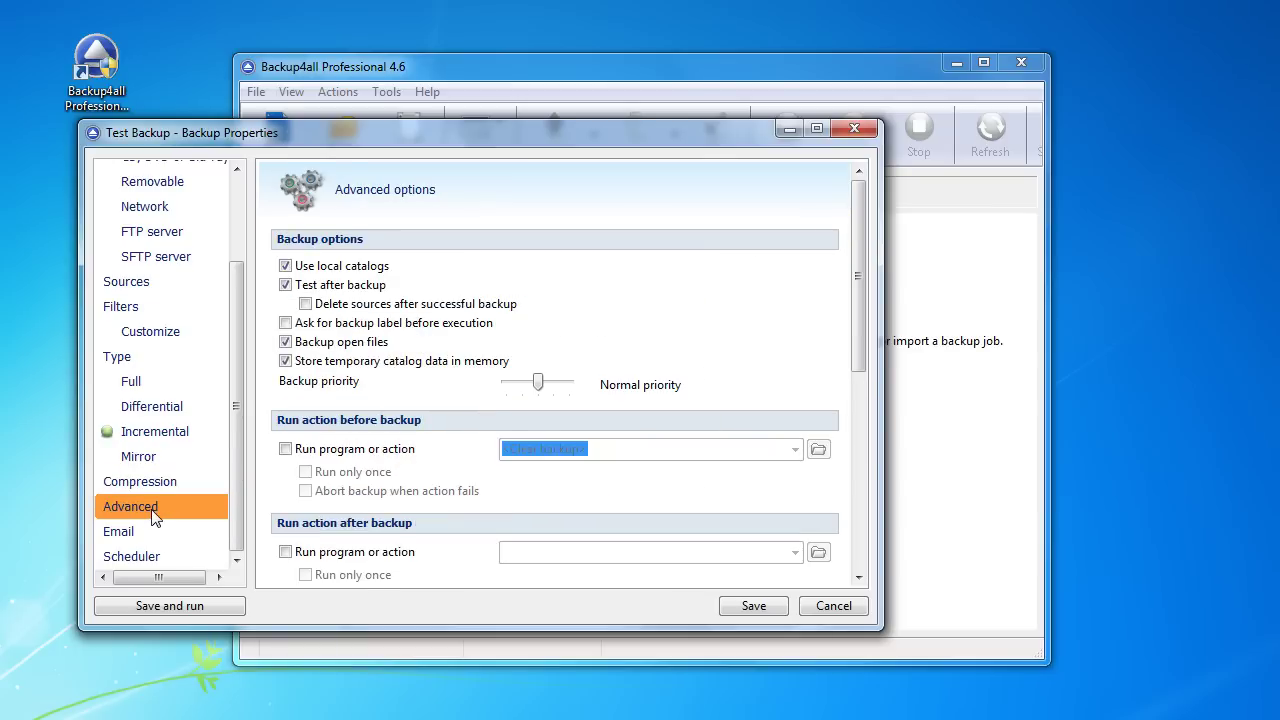
pyautogui.click(155, 536)
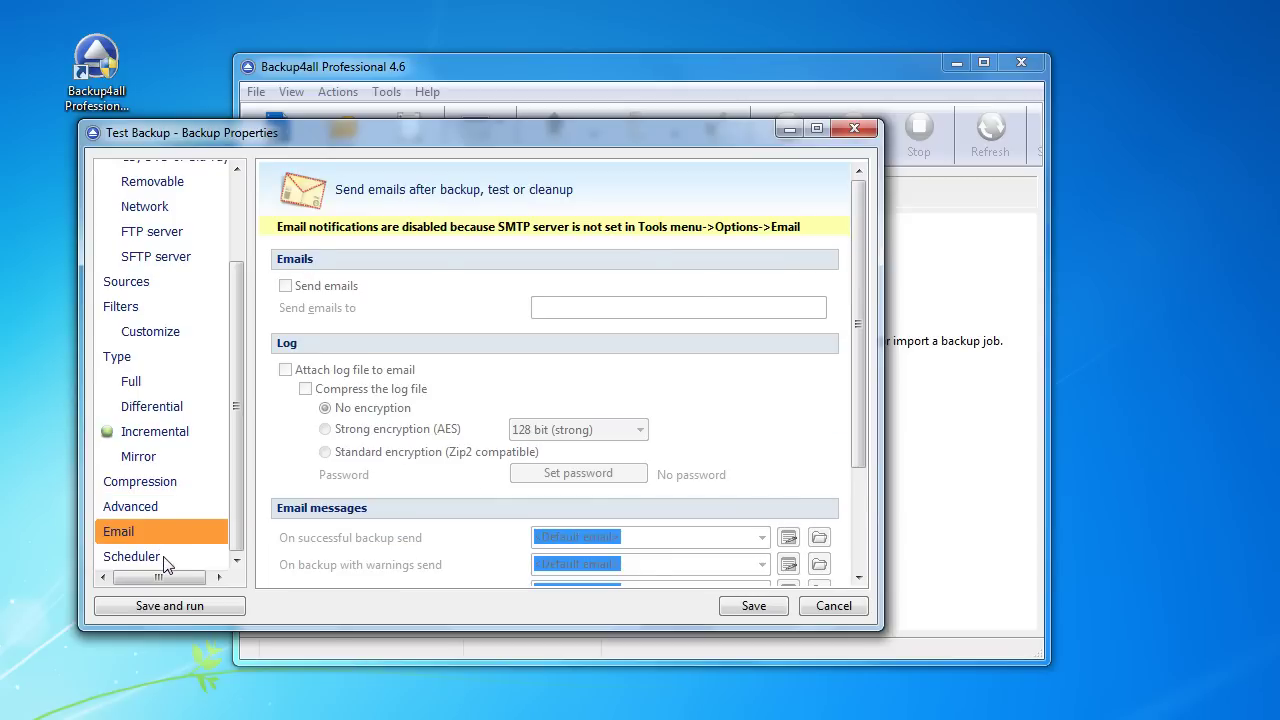
pyautogui.click(163, 557)
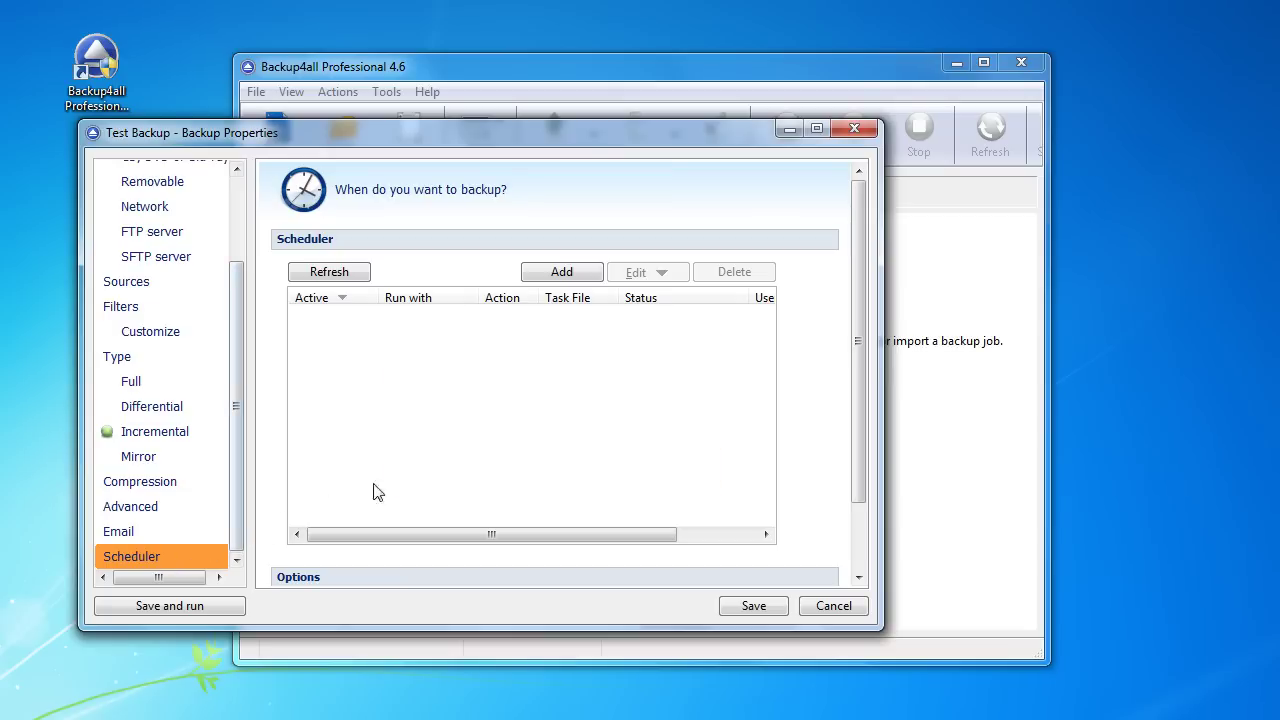
# Step: Add a scheduled task with the Windows account password and Incremental backup type
pyautogui.click(575, 279)
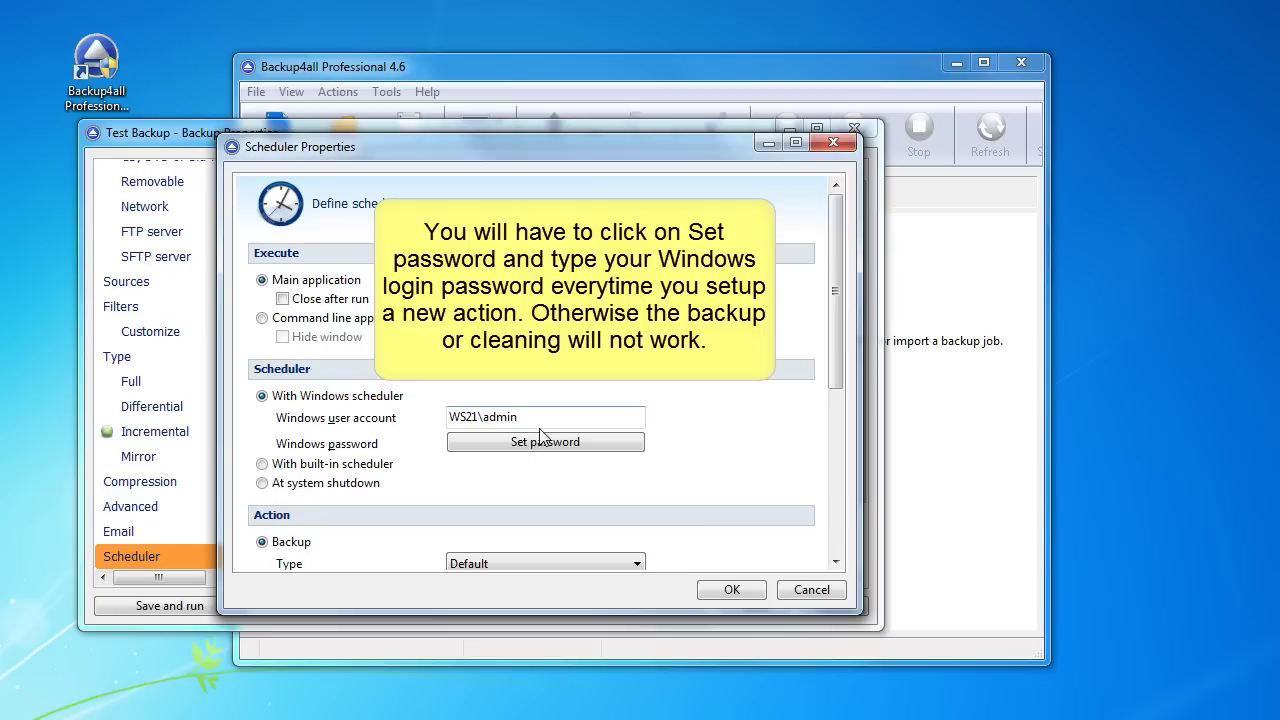
pyautogui.click(542, 442)
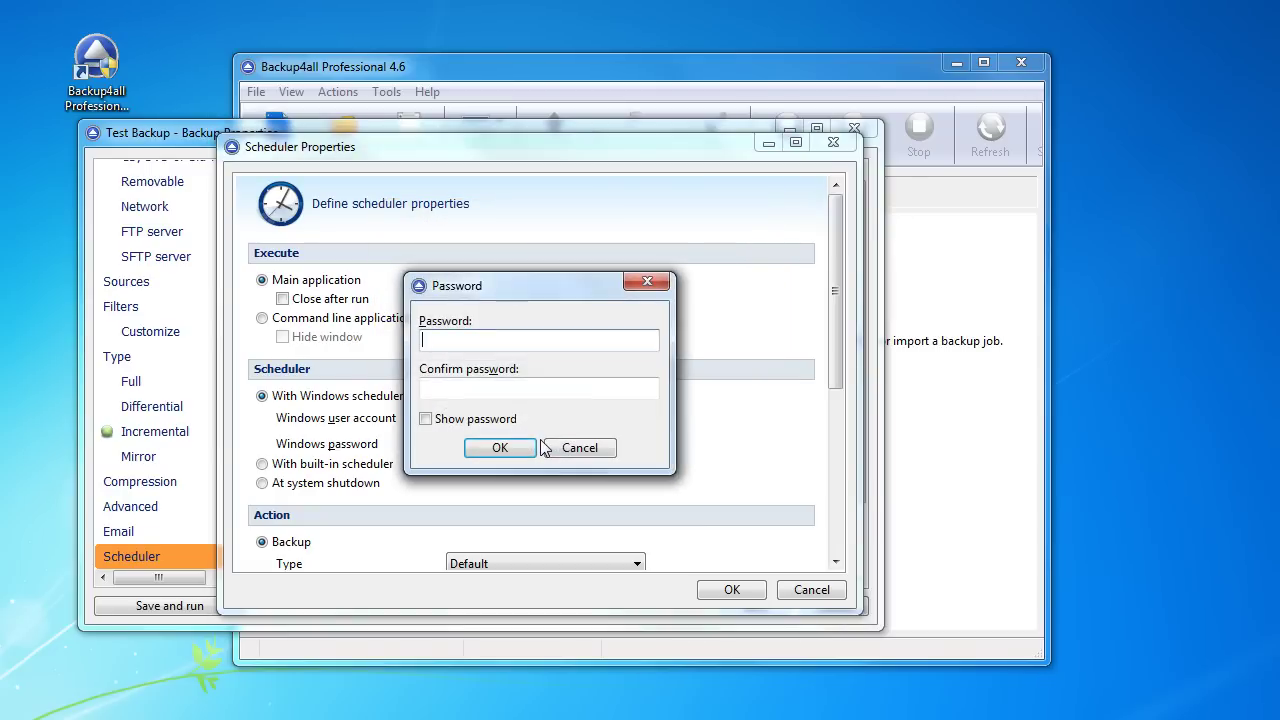
pyautogui.write('••')
pyautogui.press('BackSpace')
pyautogui.write('••')
pyautogui.press('Tab')
pyautogui.write('•••')
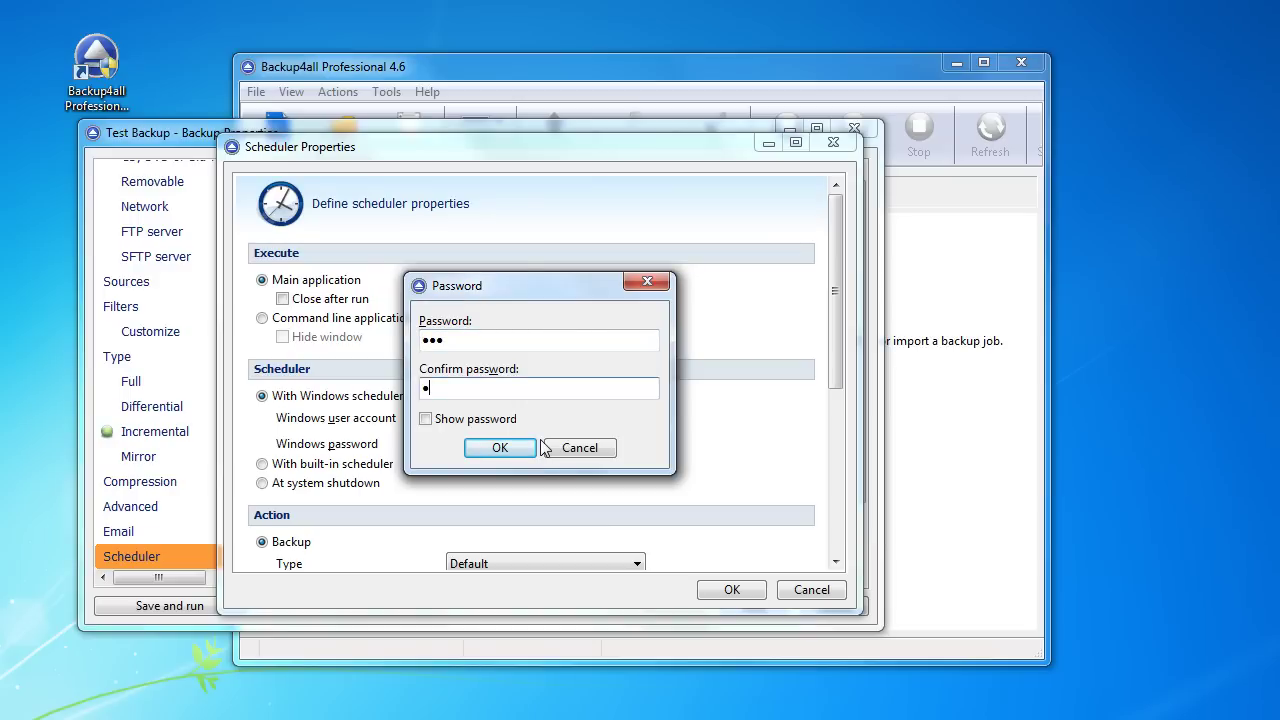
pyautogui.click(506, 448)
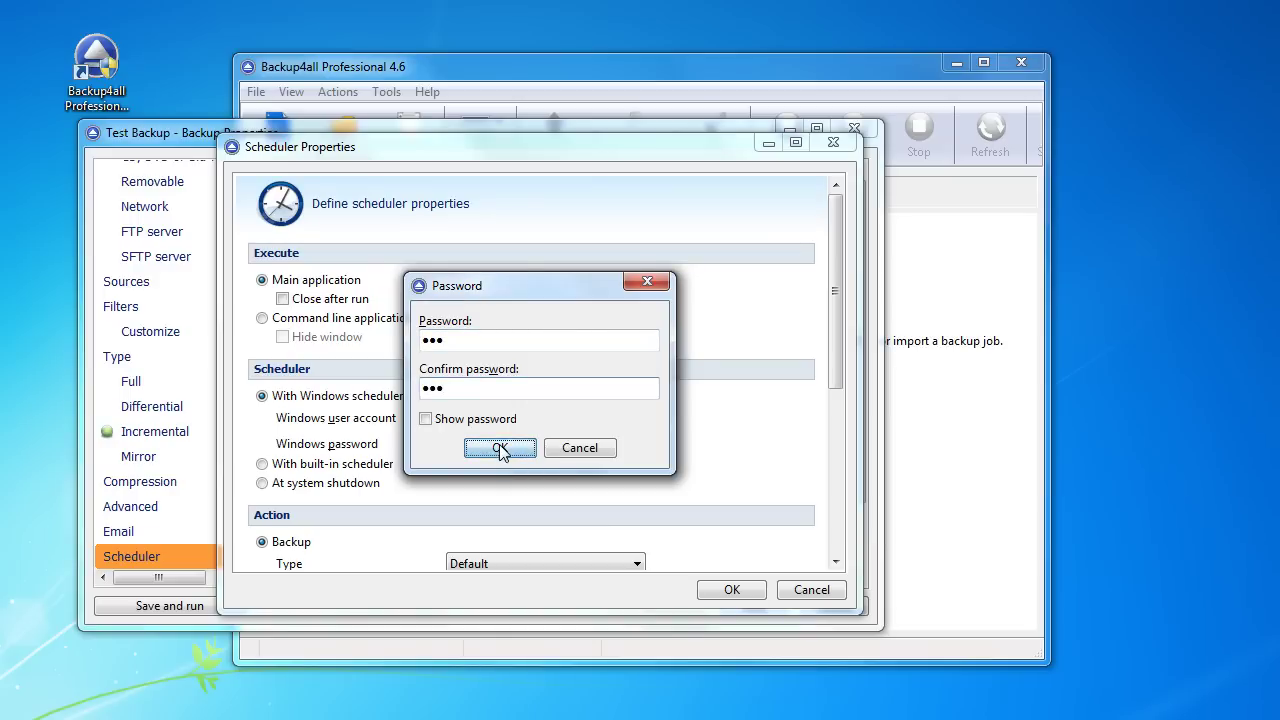
pyautogui.scroll(-2, 502, 453)
pyautogui.scroll(-5, 503, 451)
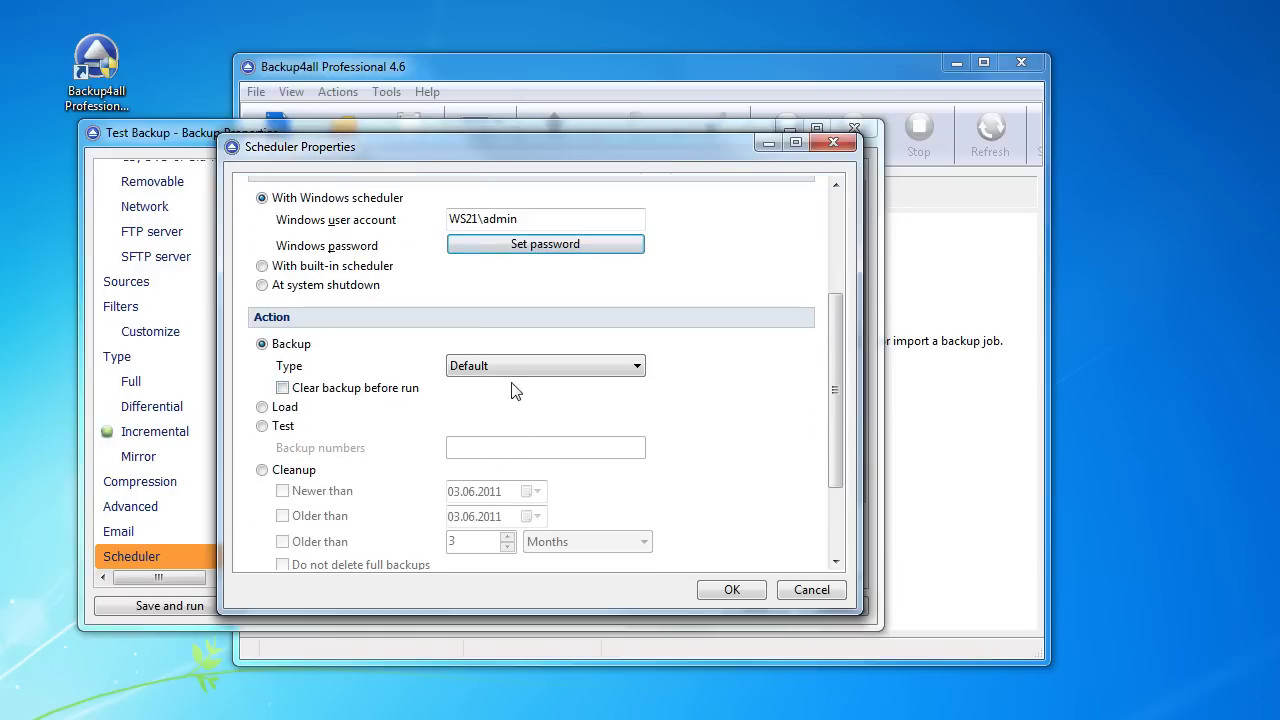
pyautogui.click(511, 364)
pyautogui.click(510, 432)
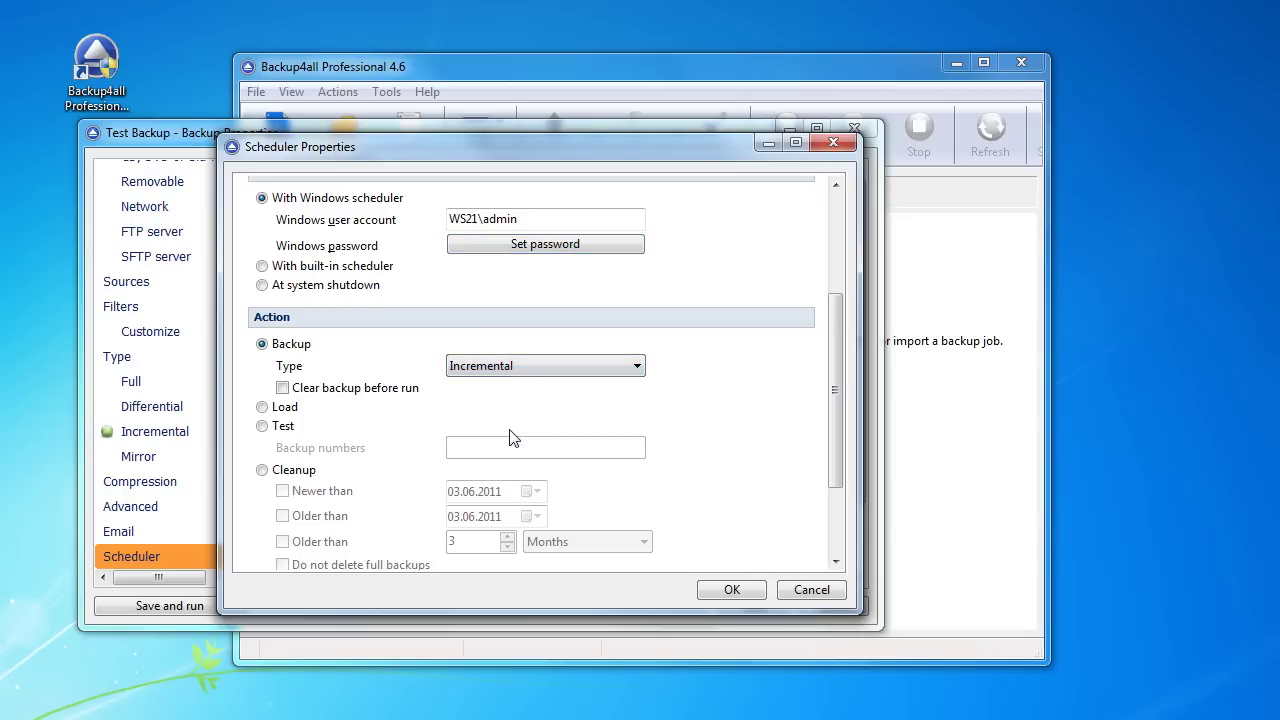
pyautogui.click(732, 590)
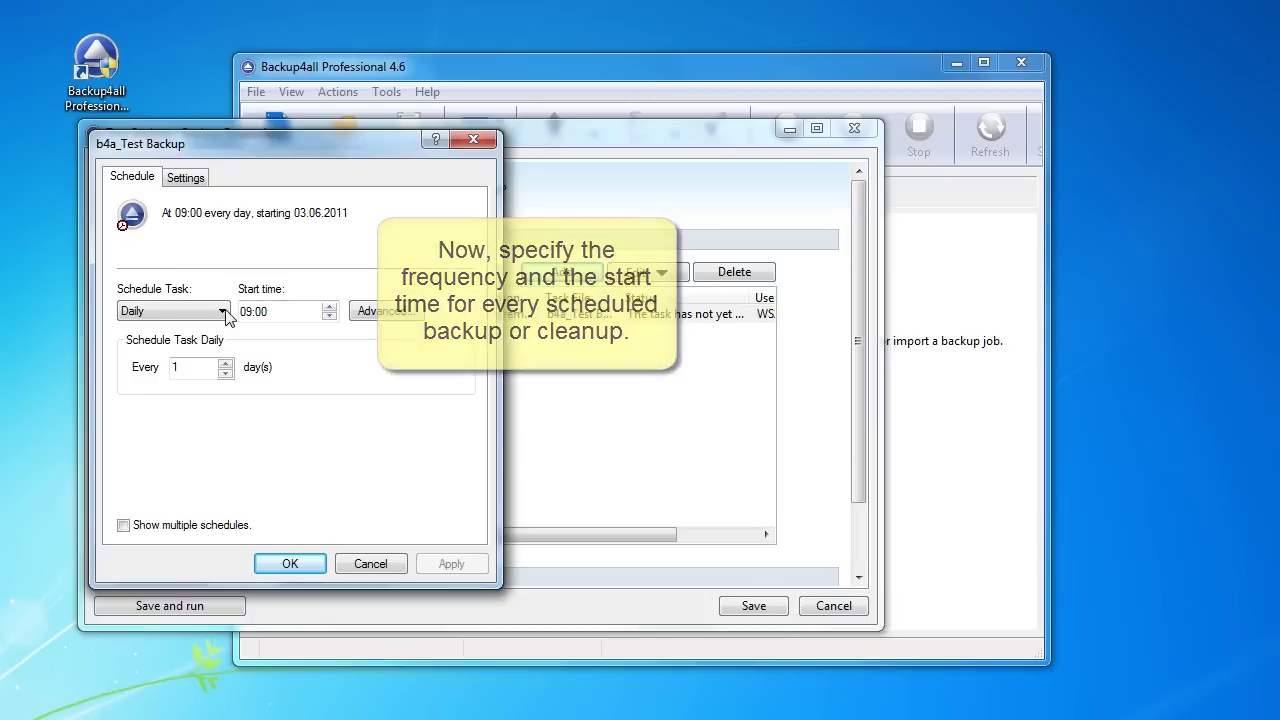
# Step: Schedule the task weekly, Monday through Thursday at 09:00, and save it
pyautogui.click(222, 311)
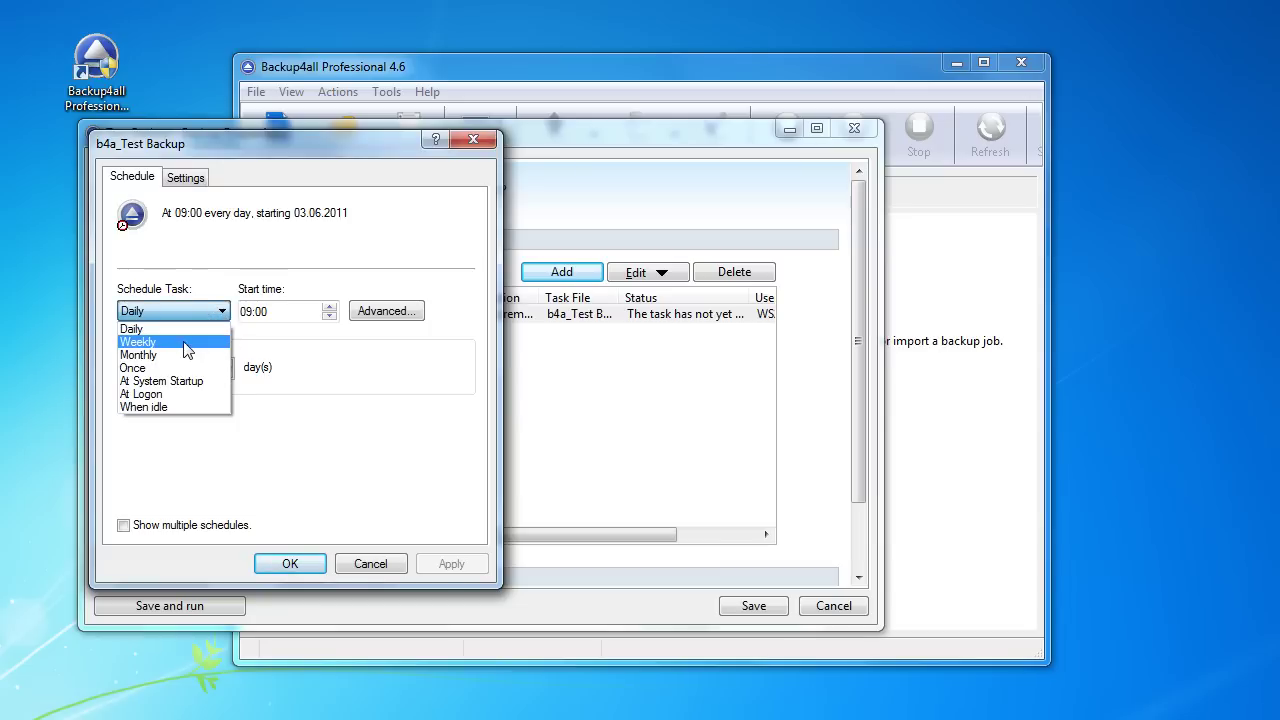
pyautogui.click(189, 344)
pyautogui.click(313, 388)
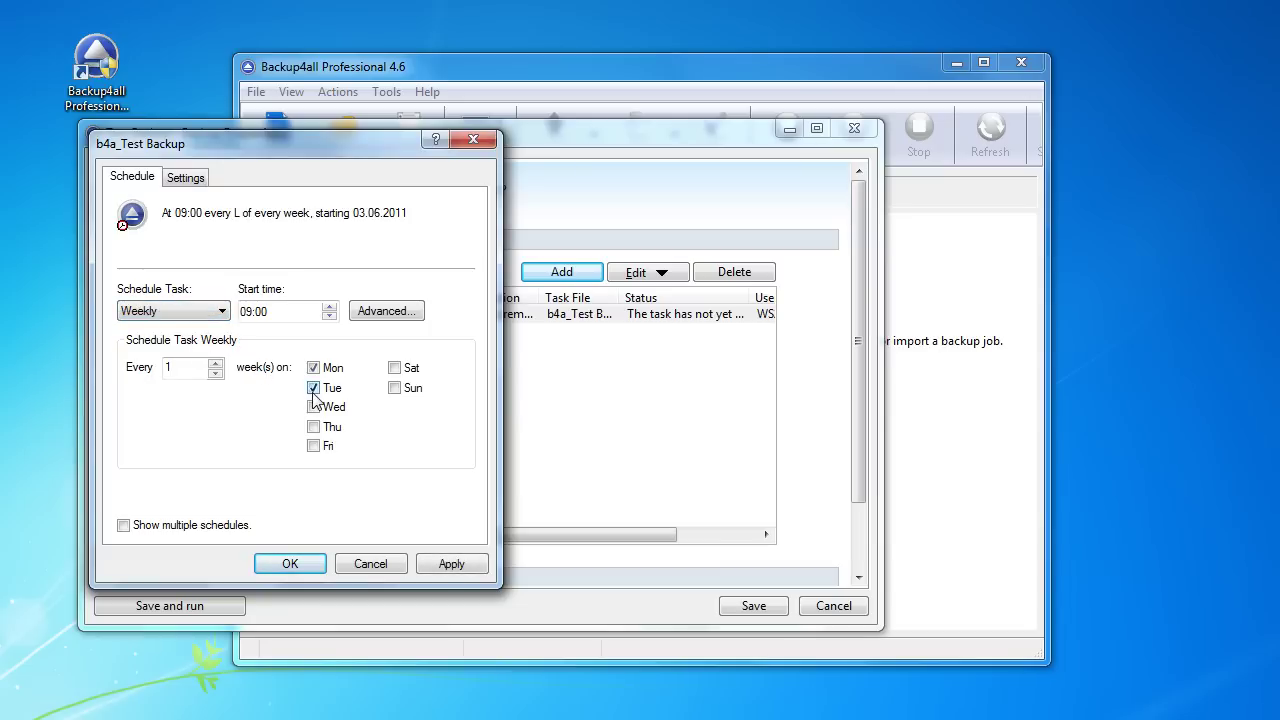
pyautogui.click(313, 407)
pyautogui.click(313, 426)
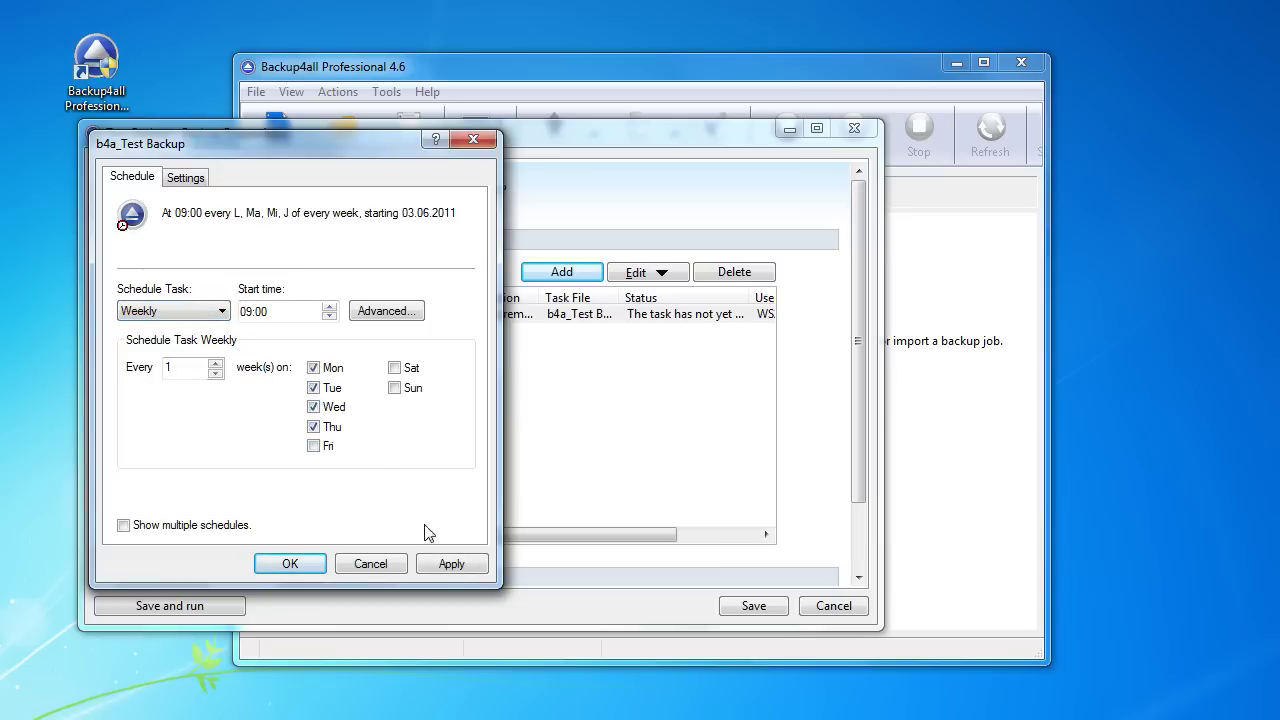
pyautogui.click(449, 563)
pyautogui.click(290, 564)
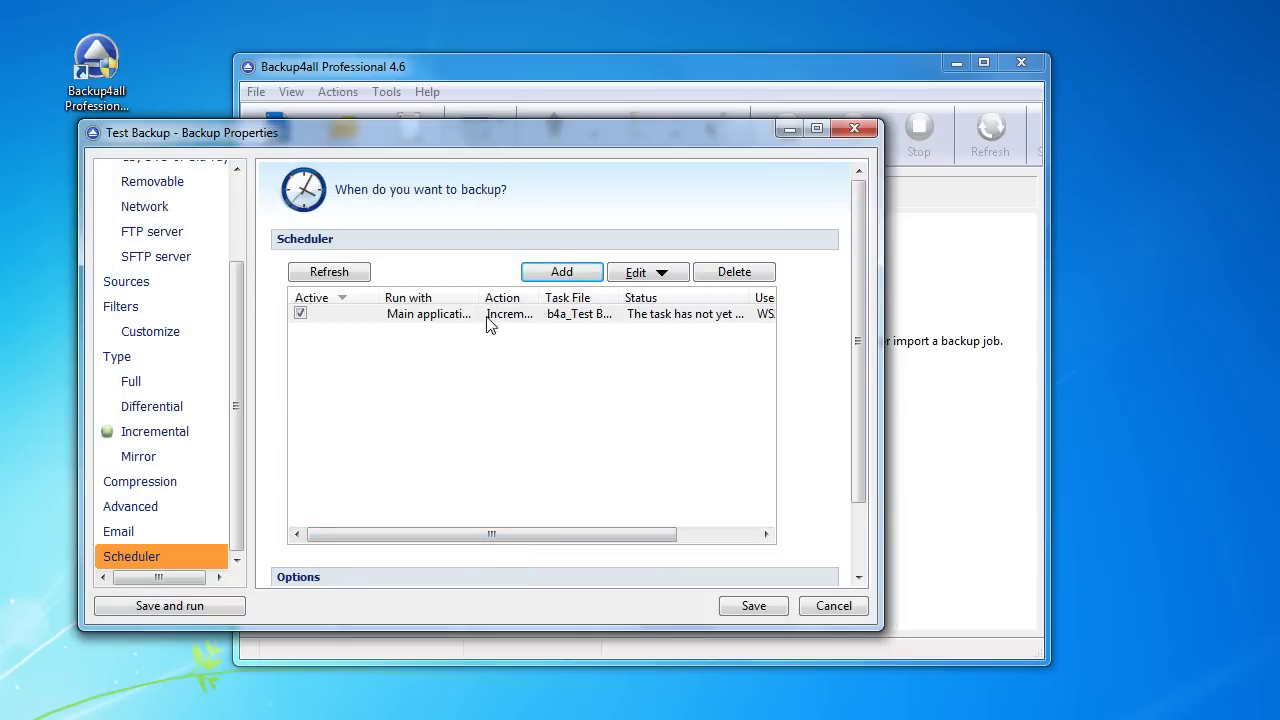
# Step: Add a second task with the Windows account password and Differential backup type
pyautogui.click(526, 280)
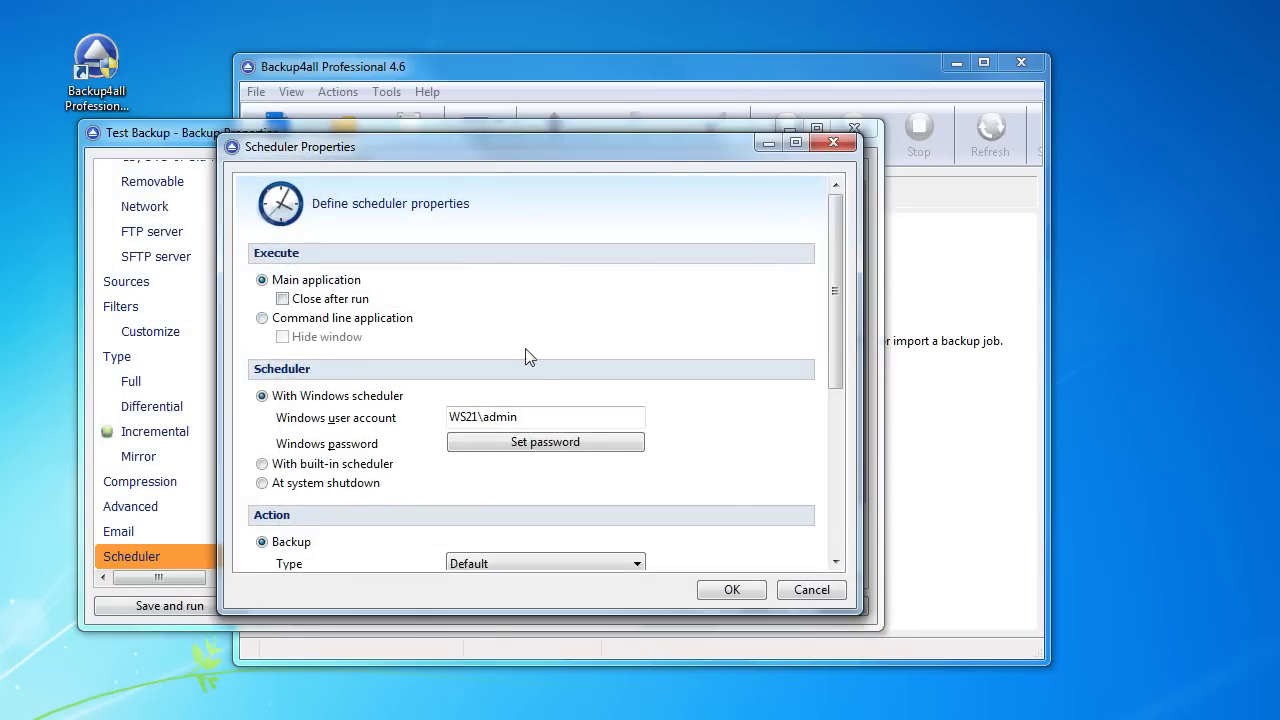
pyautogui.click(530, 447)
pyautogui.write('123')
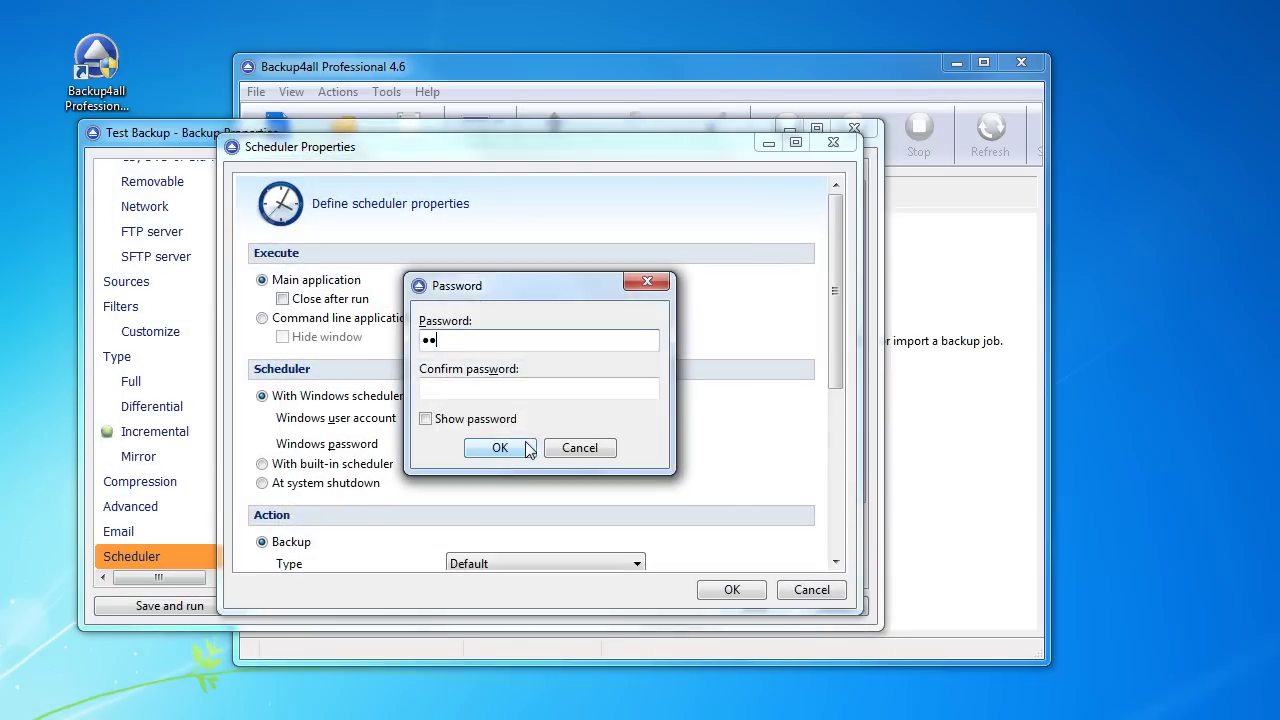
pyautogui.press('Tab')
pyautogui.write('123')
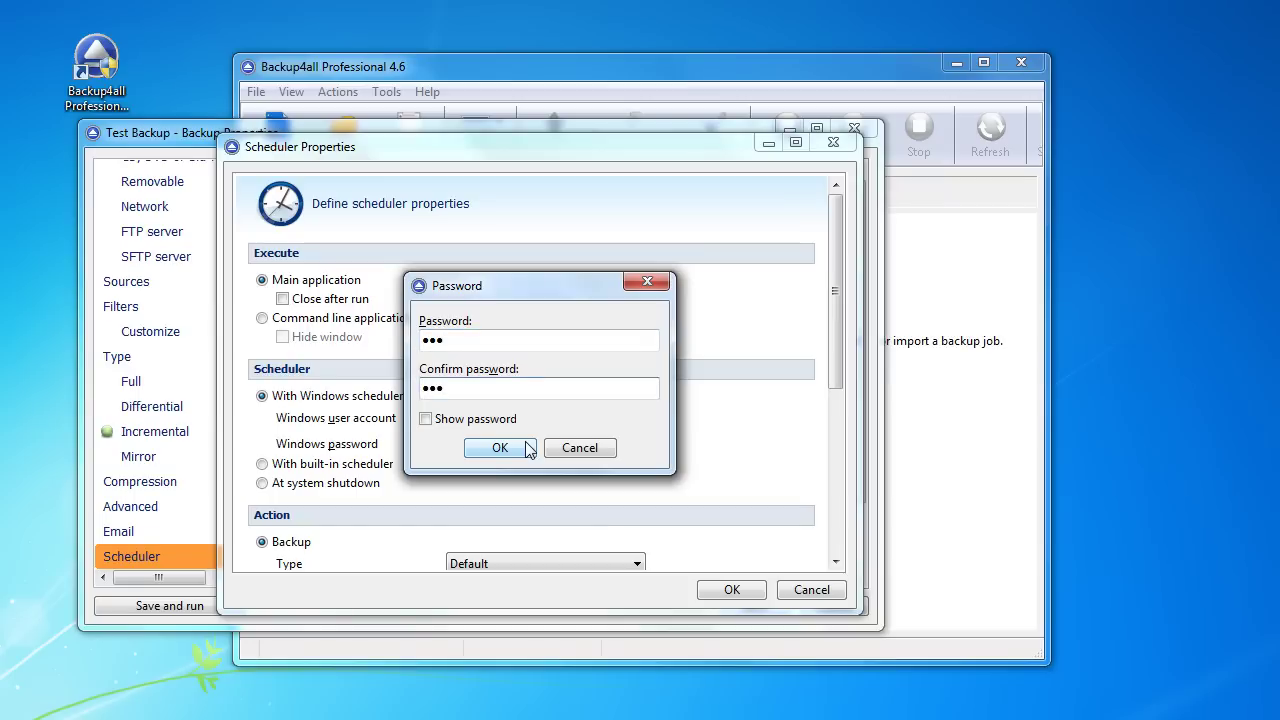
pyautogui.click(510, 447)
pyautogui.scroll(-2, 508, 450)
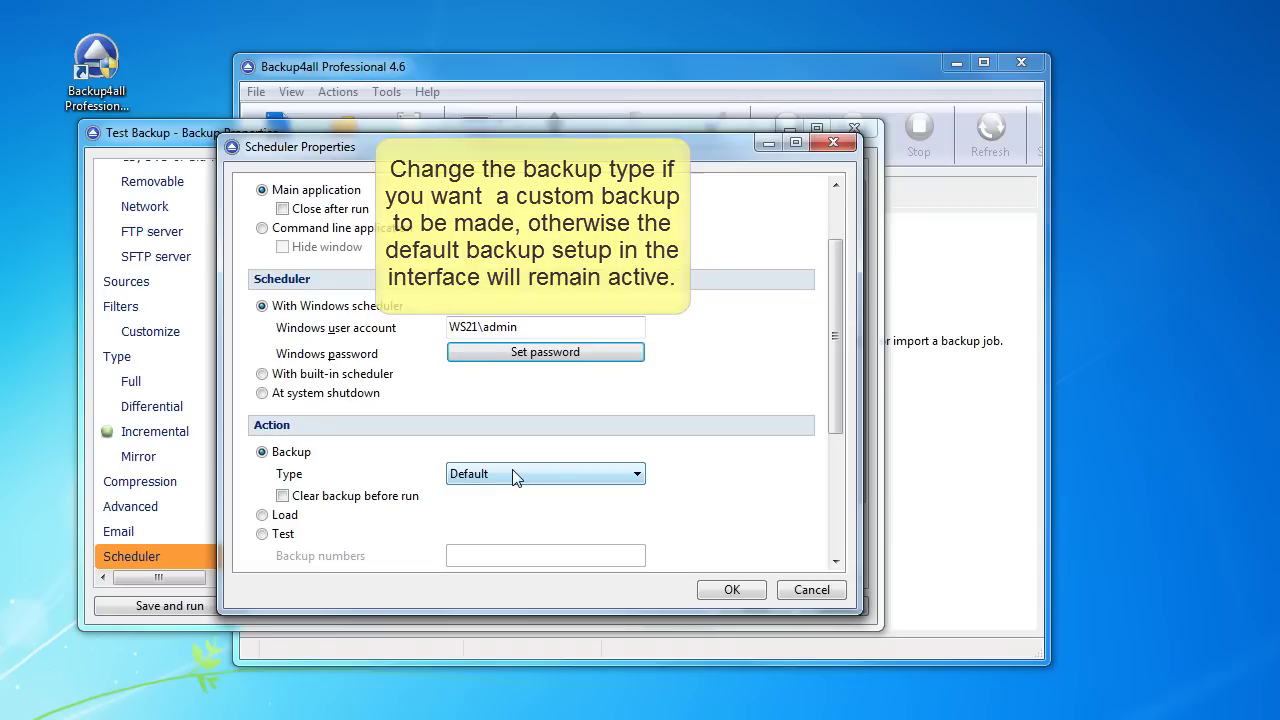
pyautogui.click(514, 476)
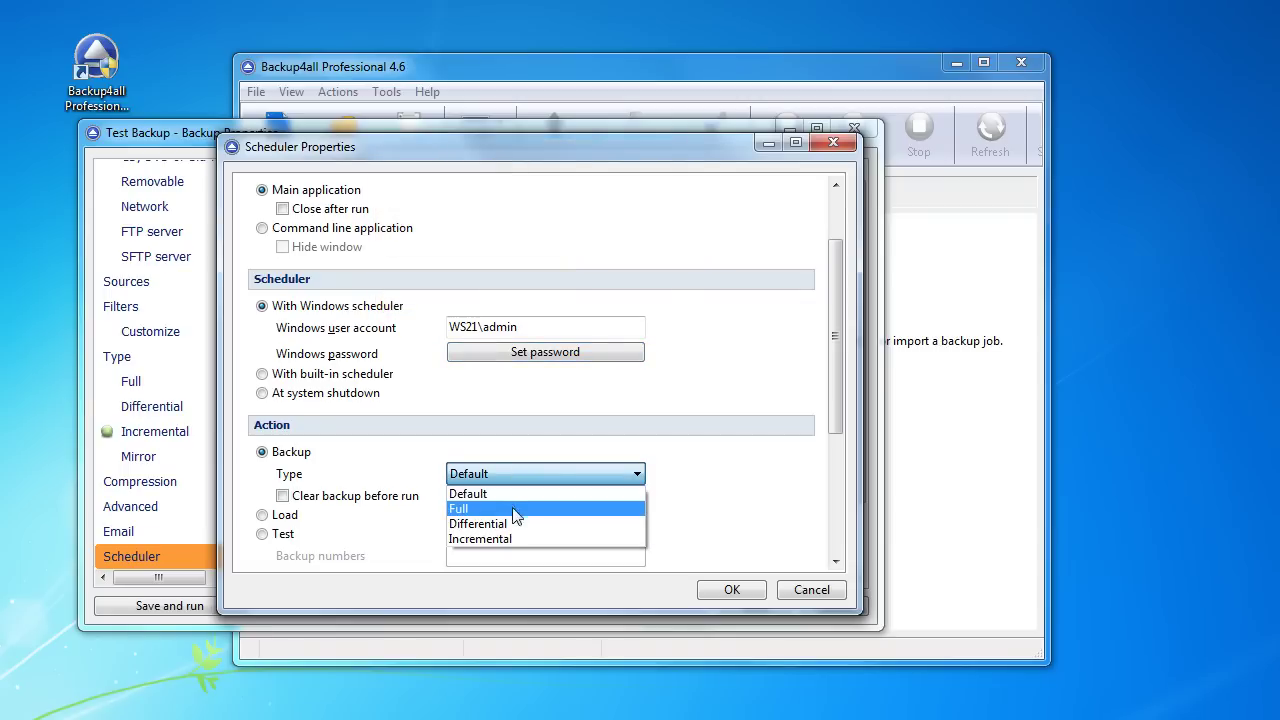
pyautogui.click(513, 522)
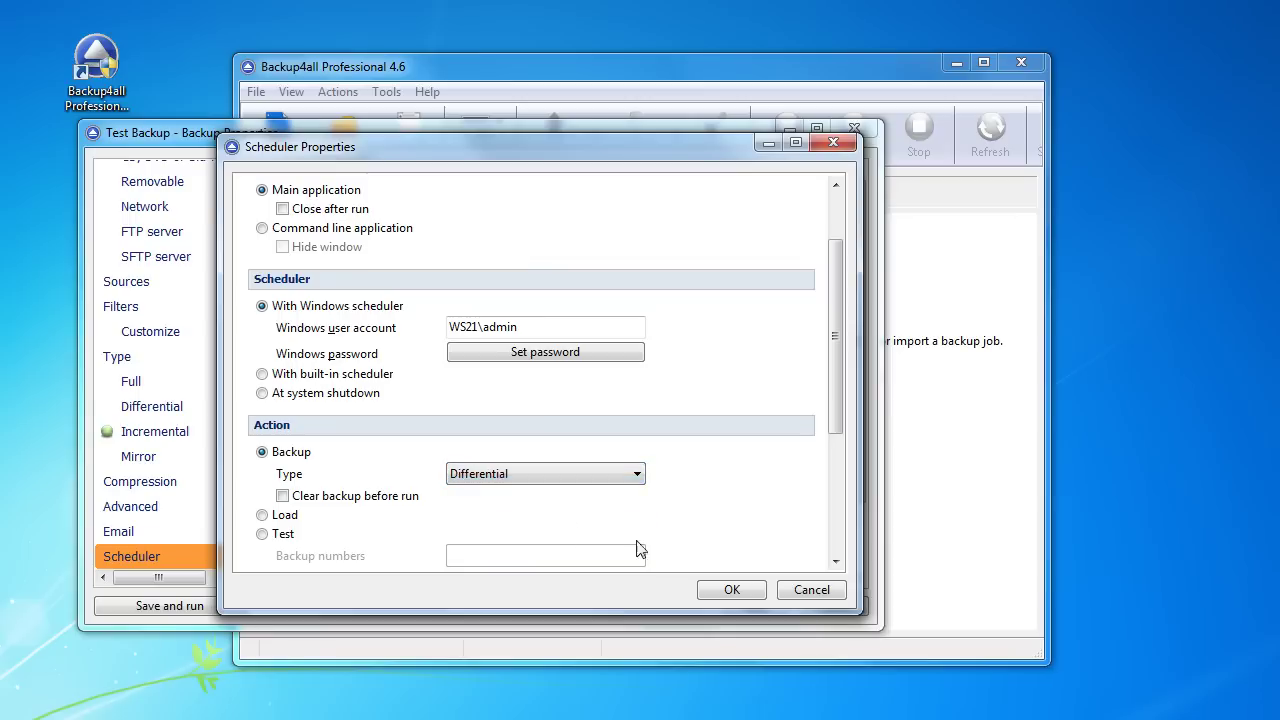
pyautogui.click(730, 590)
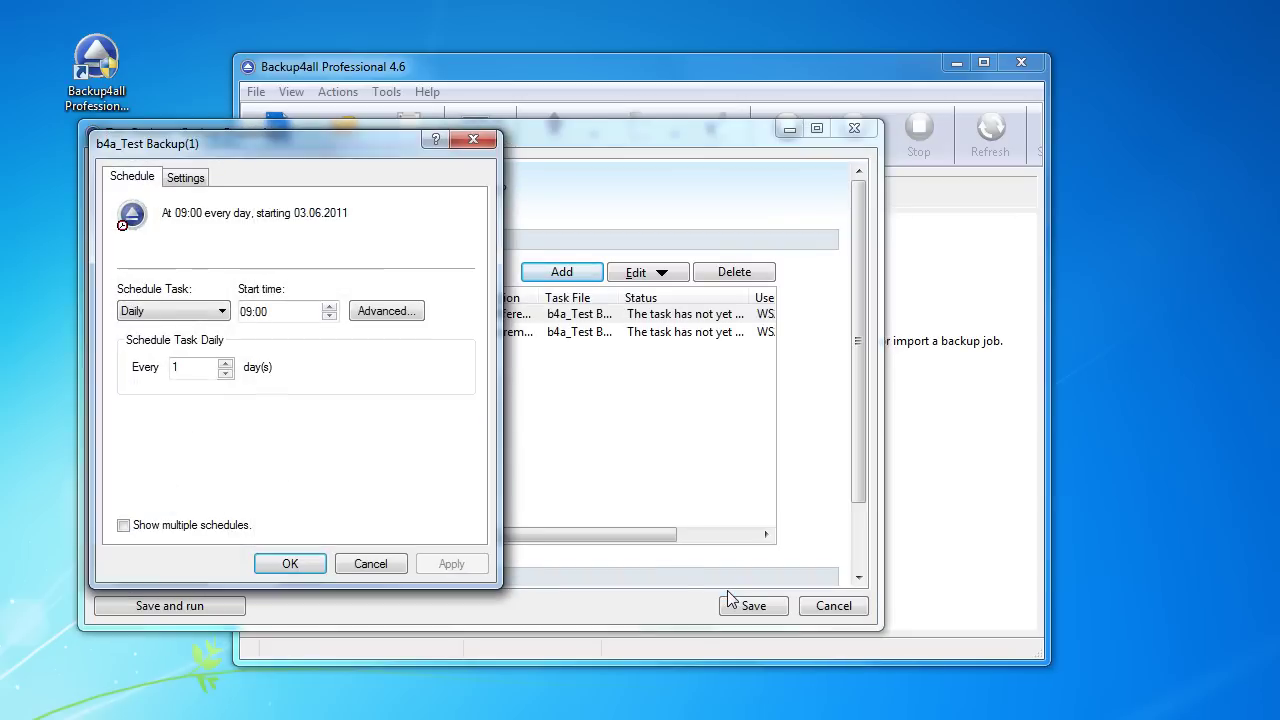
# Step: Schedule it weekly on Fridays only at 09:00, unticking Monday, and save
pyautogui.click(204, 310)
pyautogui.click(184, 341)
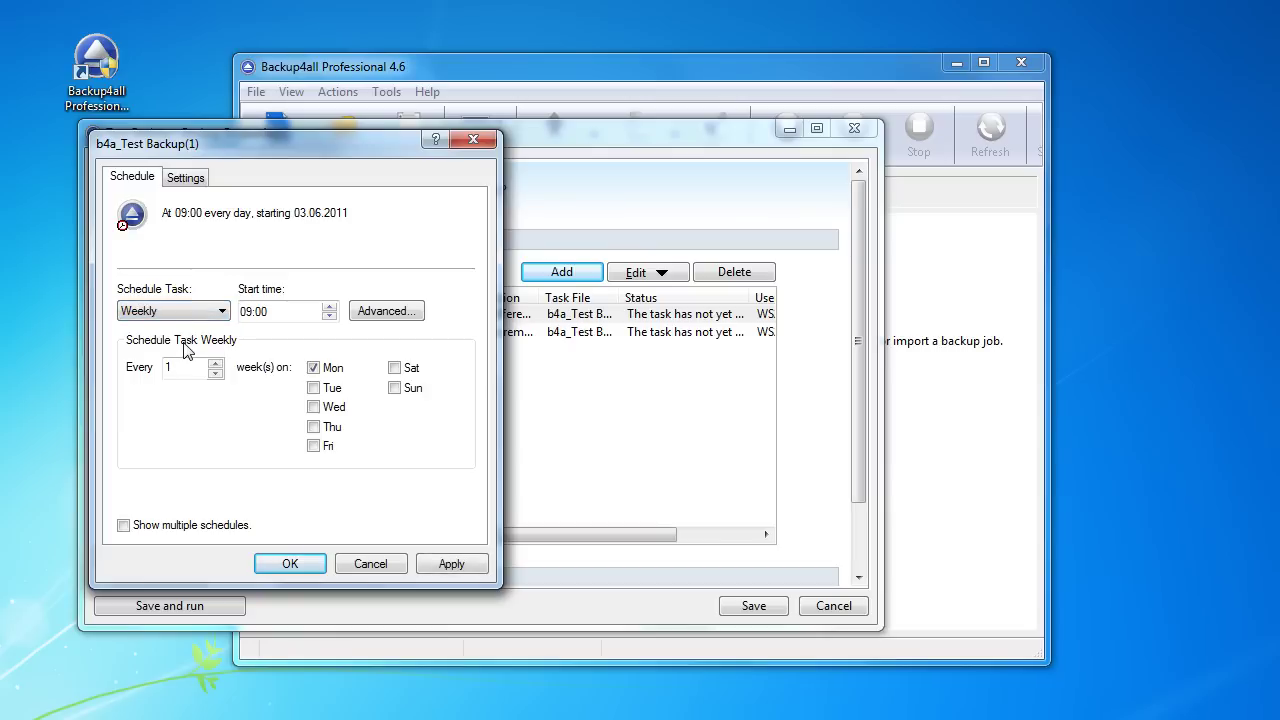
pyautogui.click(313, 369)
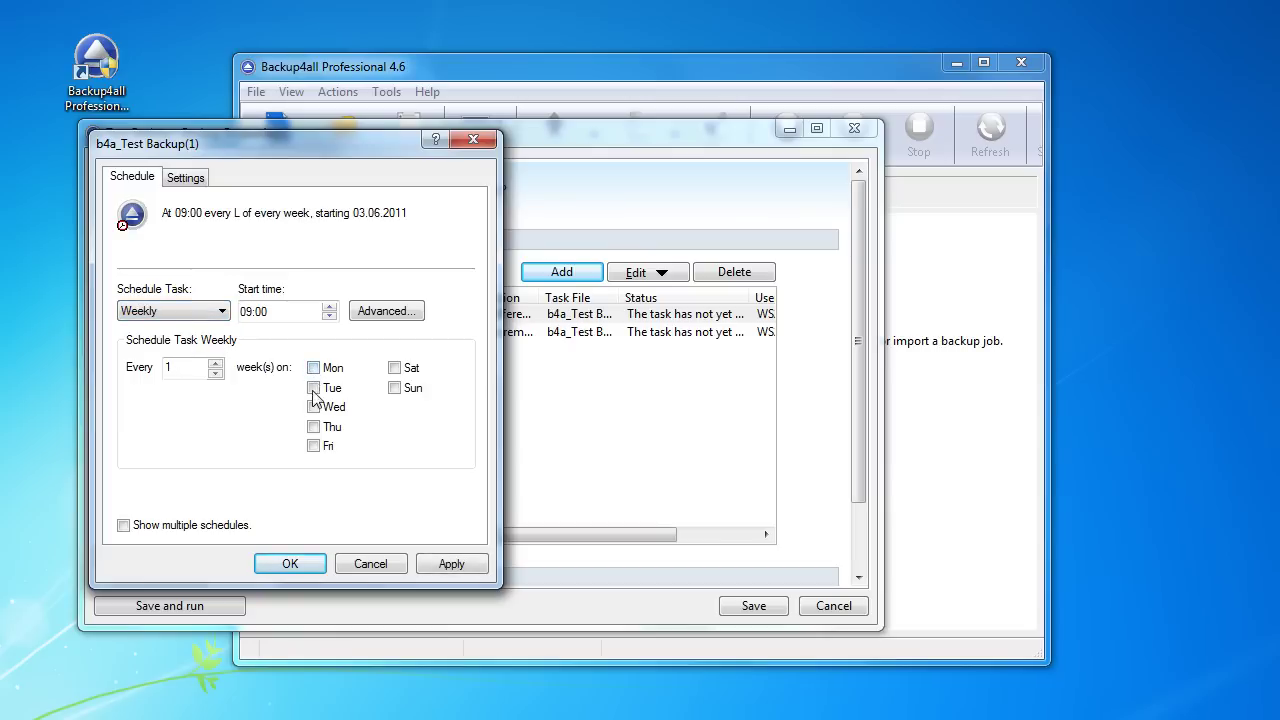
pyautogui.click(314, 447)
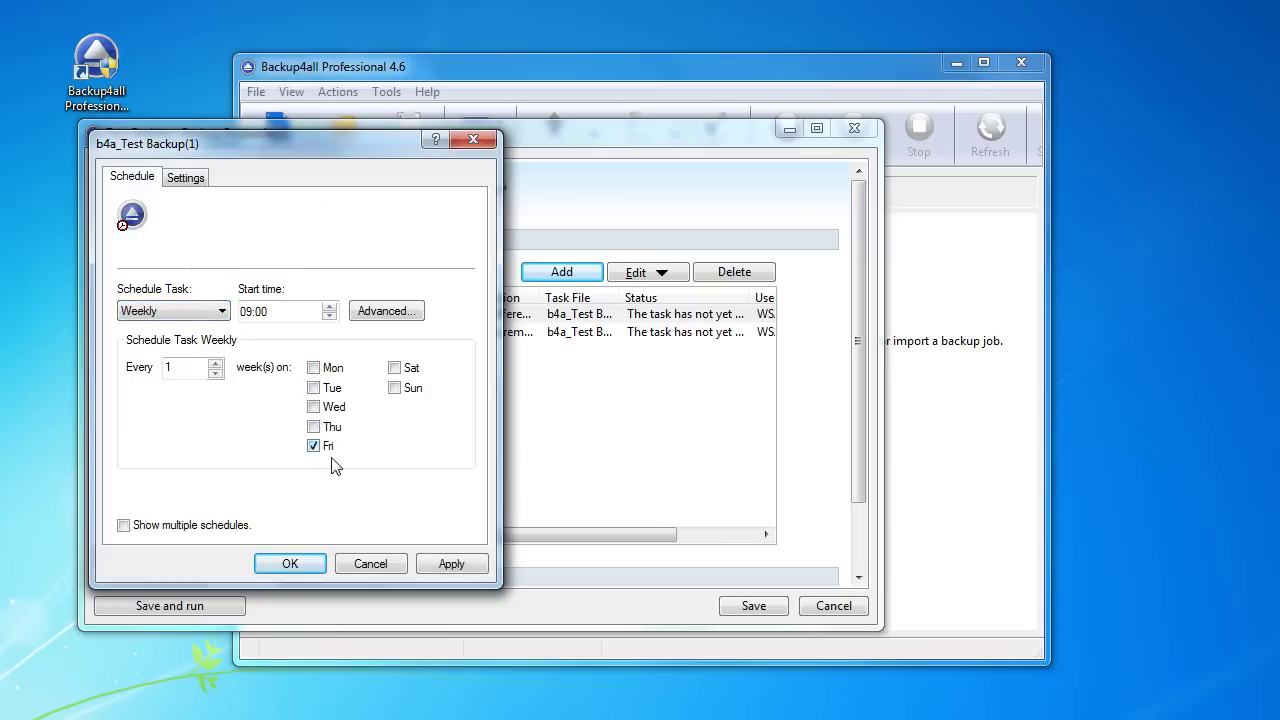
pyautogui.click(451, 565)
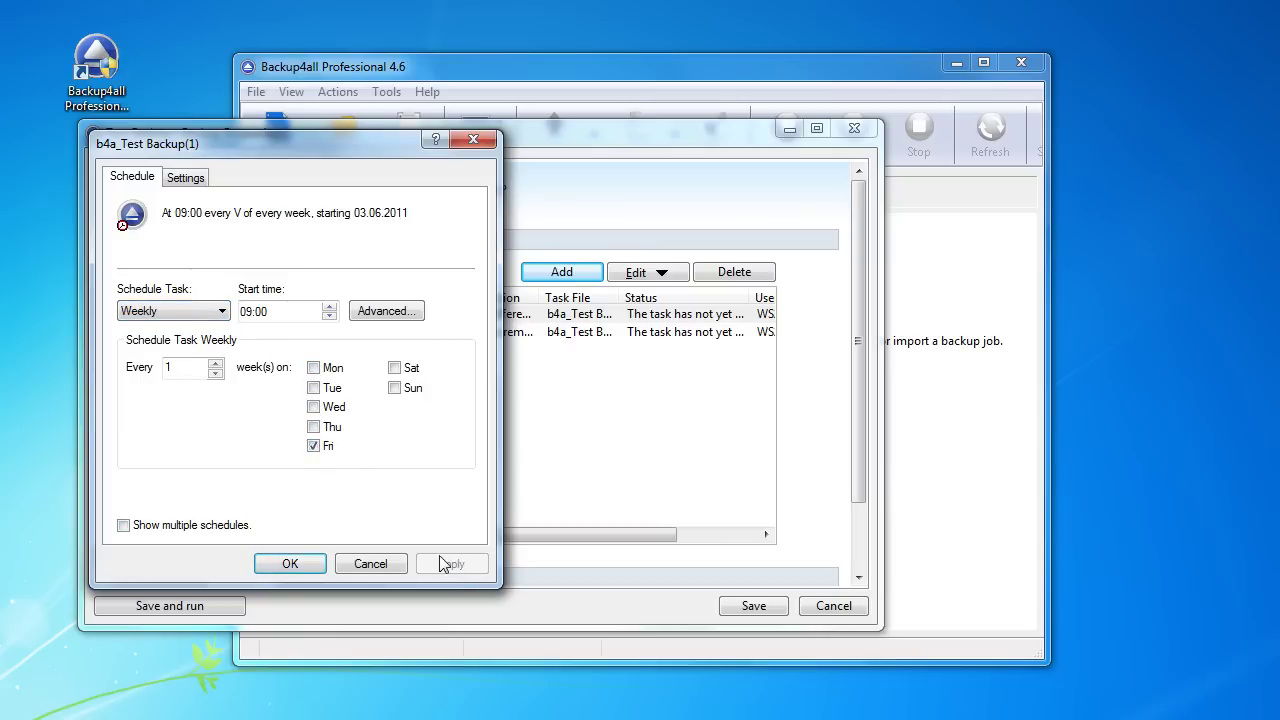
pyautogui.click(293, 566)
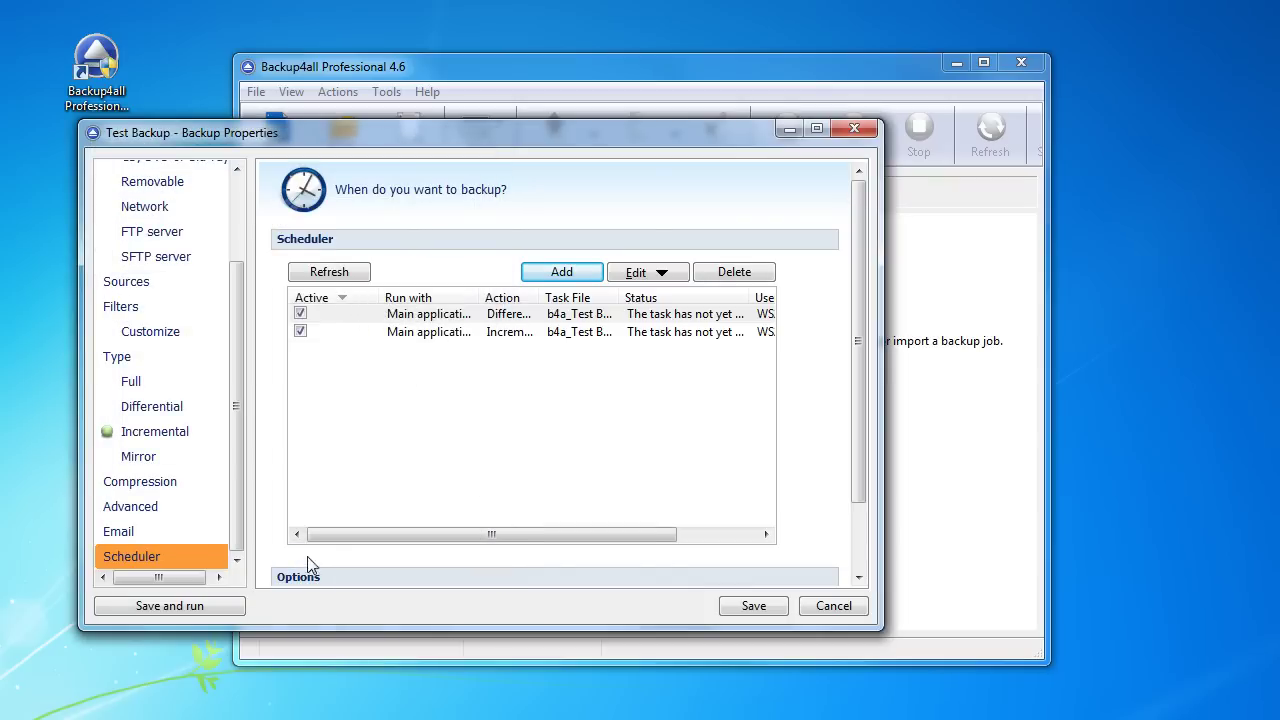
# Step: Add a third task with the Windows account password and Full backup type
pyautogui.click(571, 276)
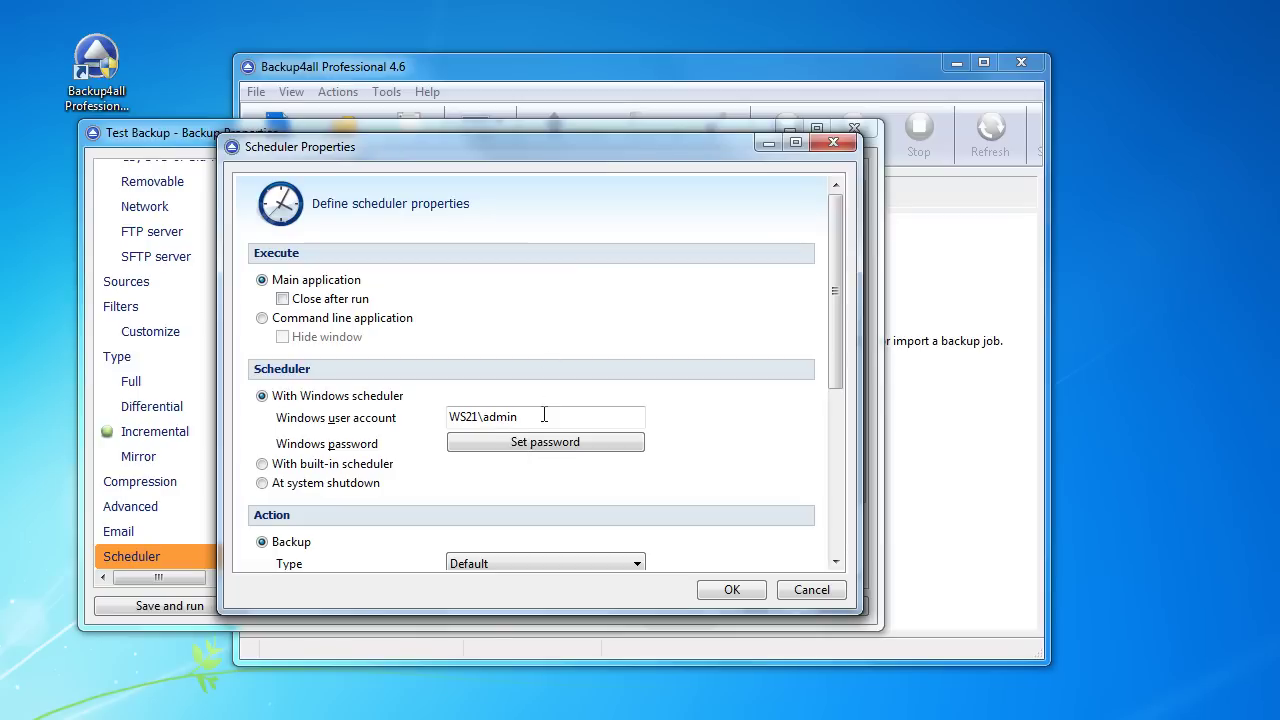
pyautogui.click(545, 444)
pyautogui.write('•••')
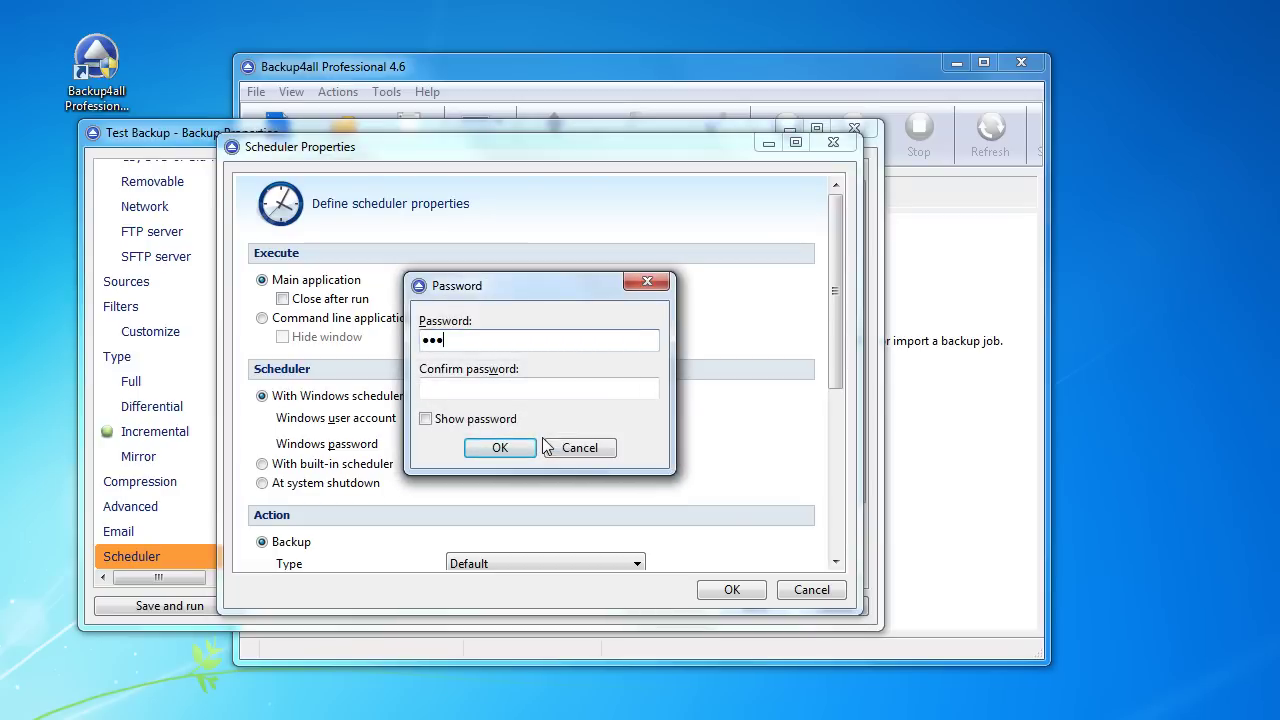
pyautogui.press('Tab')
pyautogui.write('•••')
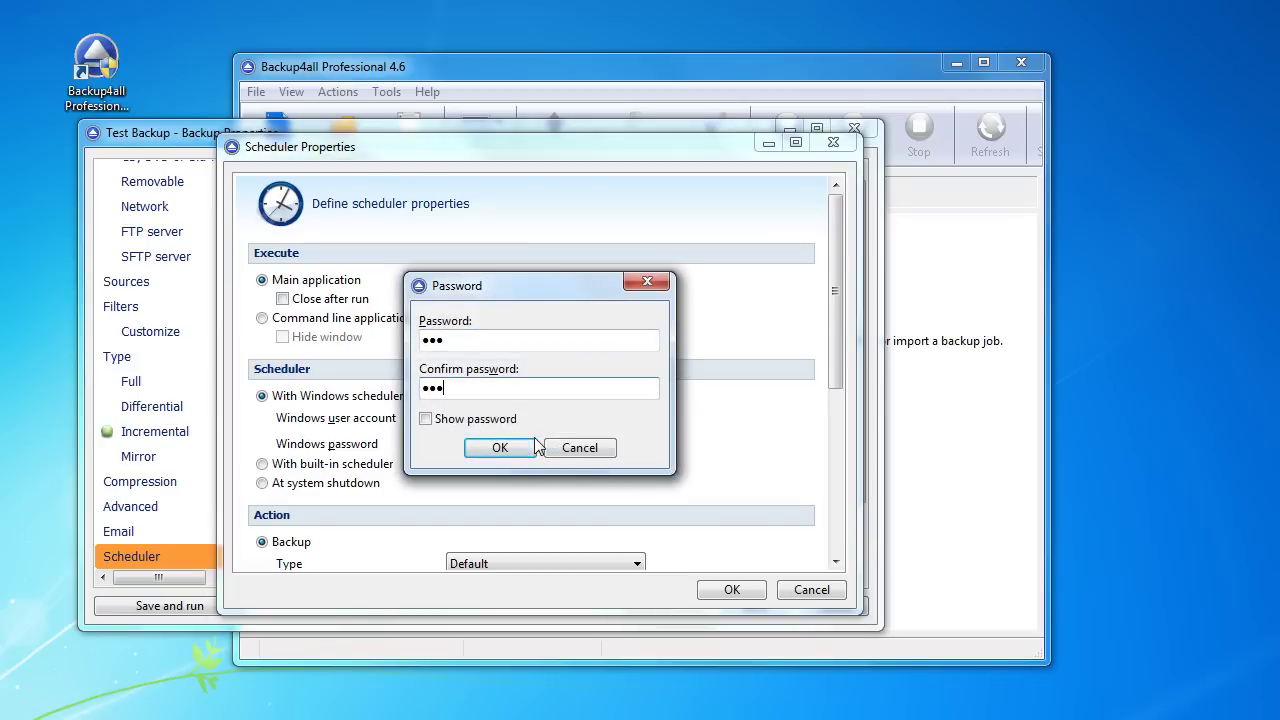
pyautogui.click(503, 450)
pyautogui.scroll(-2, 506, 458)
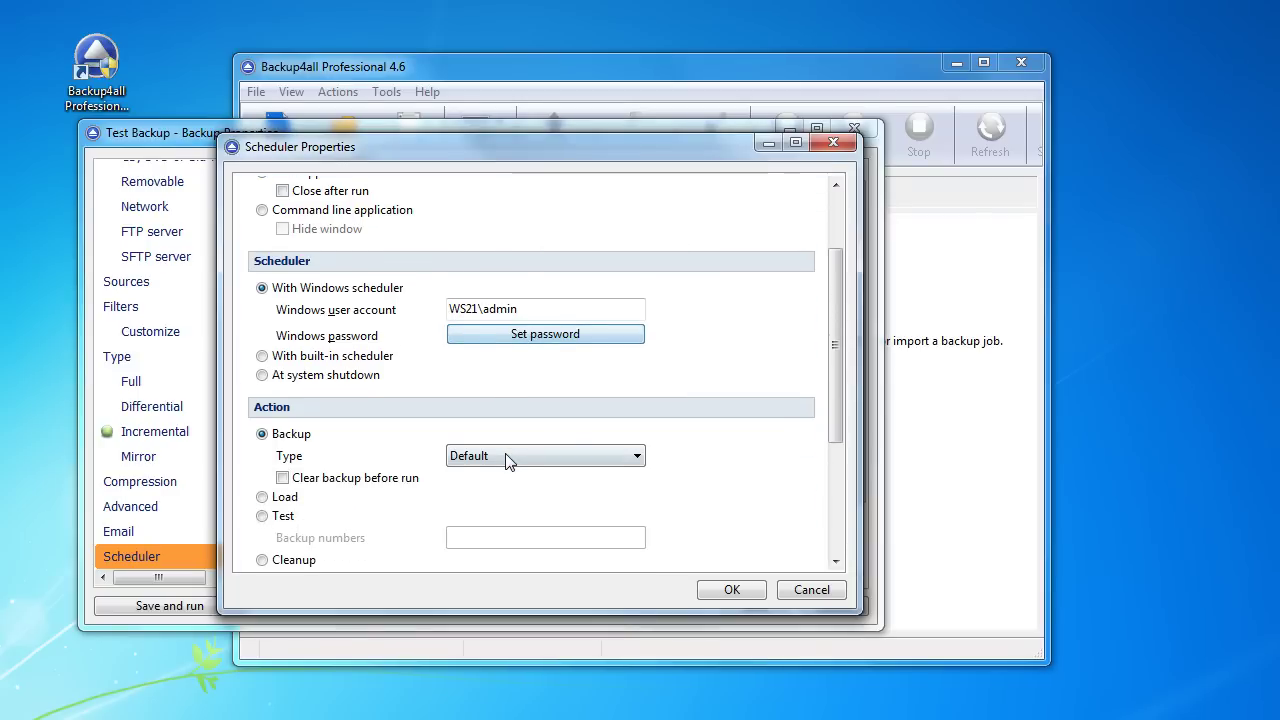
pyautogui.click(506, 453)
pyautogui.click(505, 491)
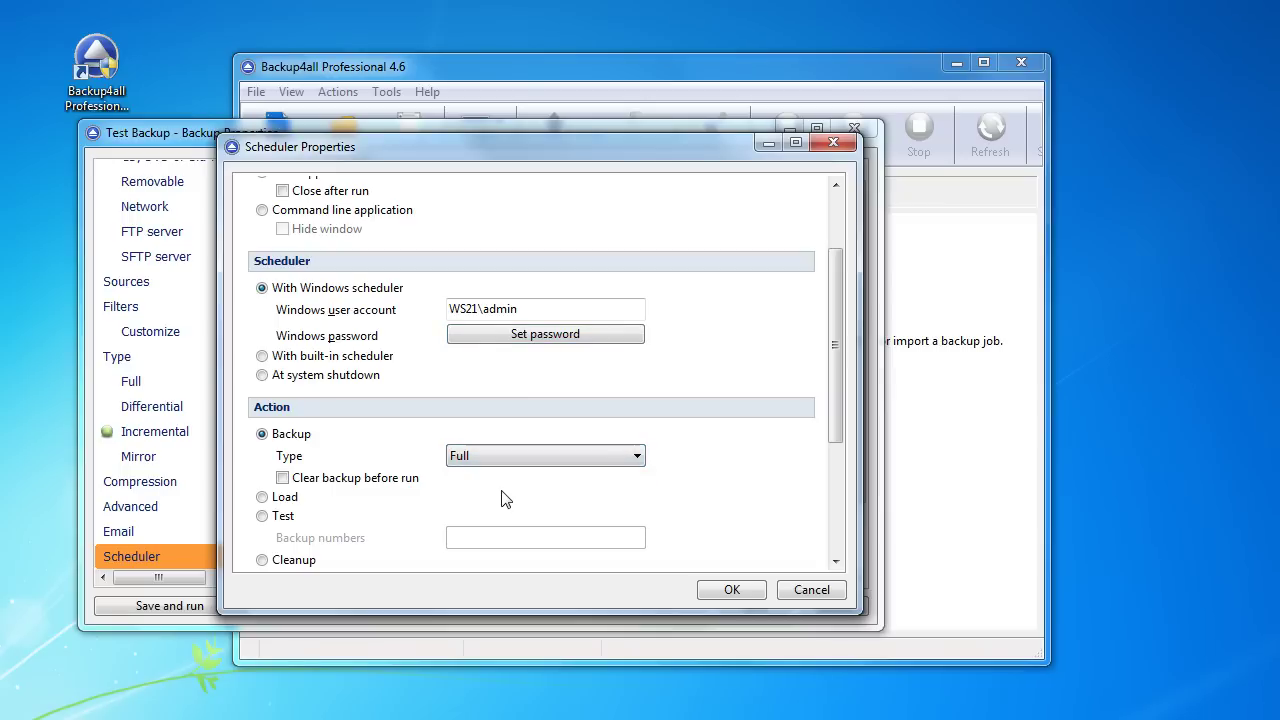
pyautogui.click(731, 590)
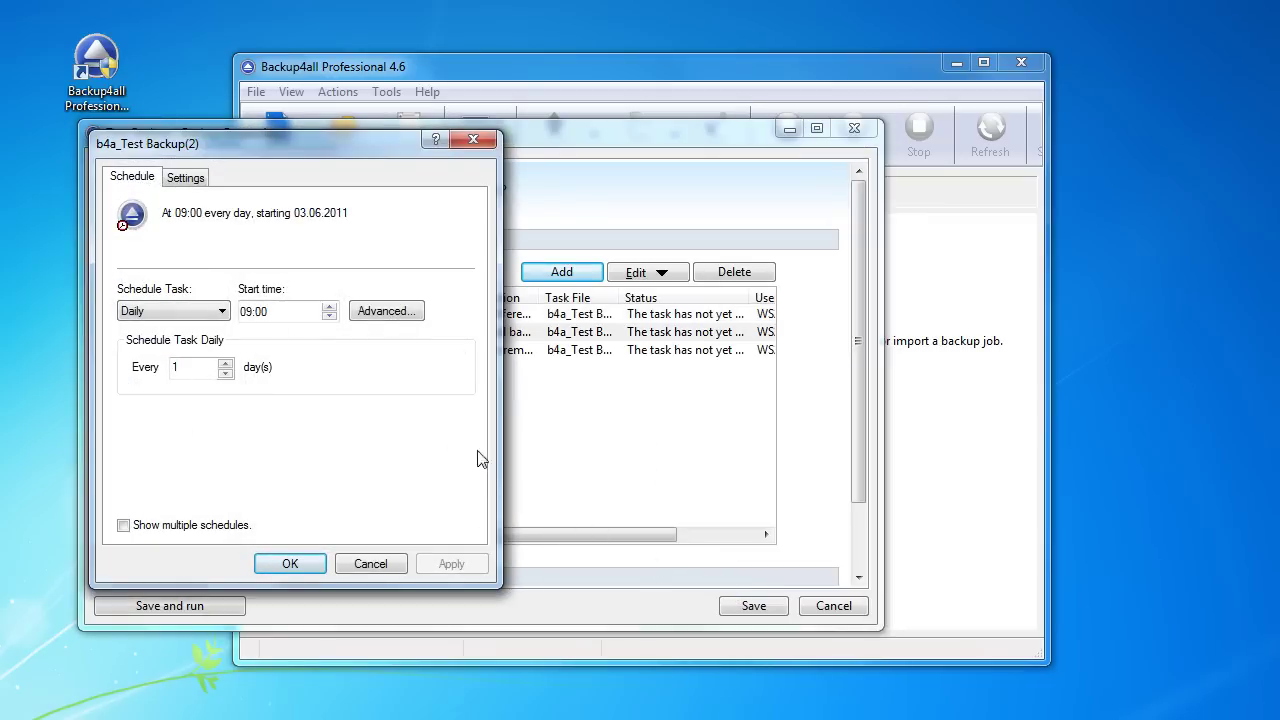
# Step: Schedule it monthly on the last Saturday at 09:00 and save
pyautogui.click(188, 311)
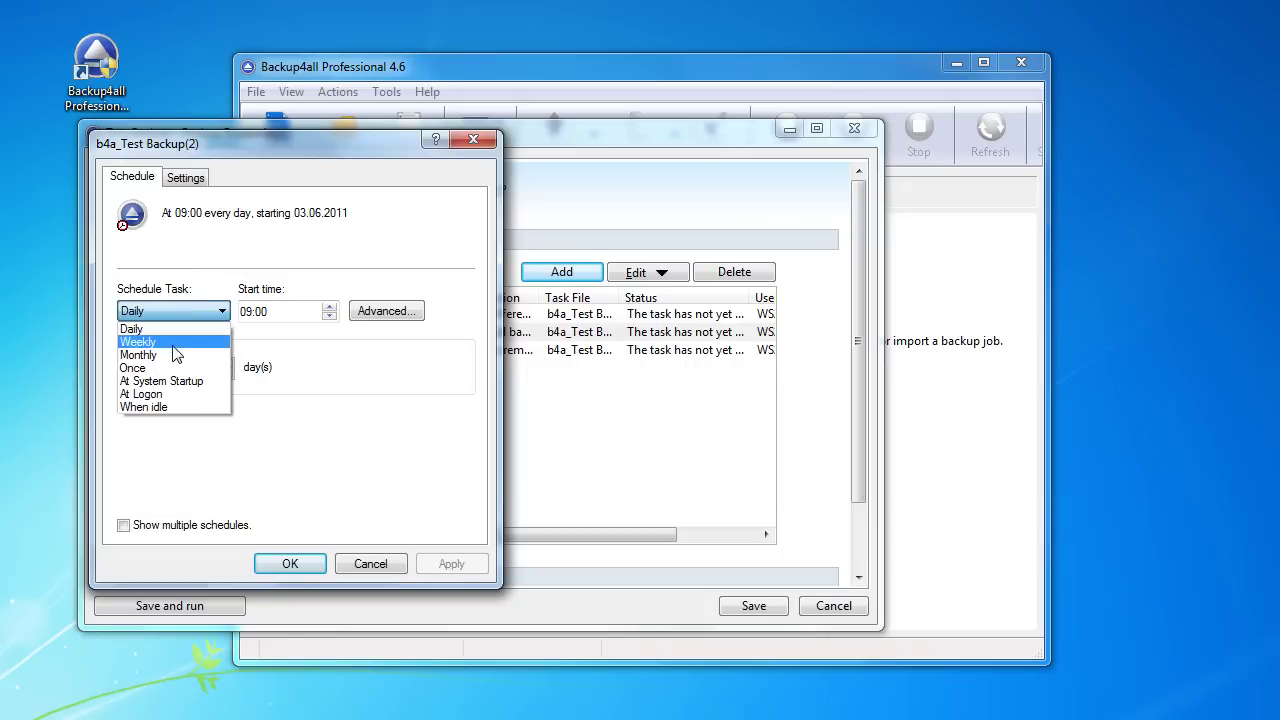
pyautogui.click(140, 355)
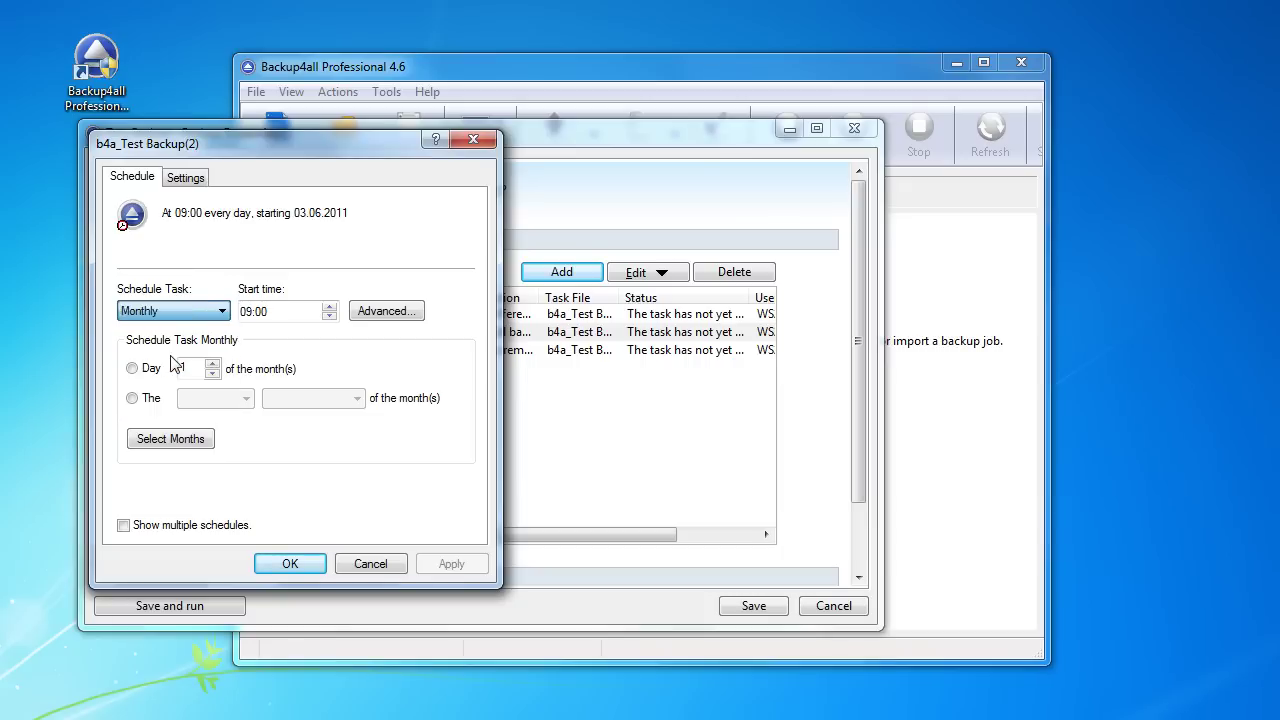
pyautogui.click(133, 398)
pyautogui.click(215, 398)
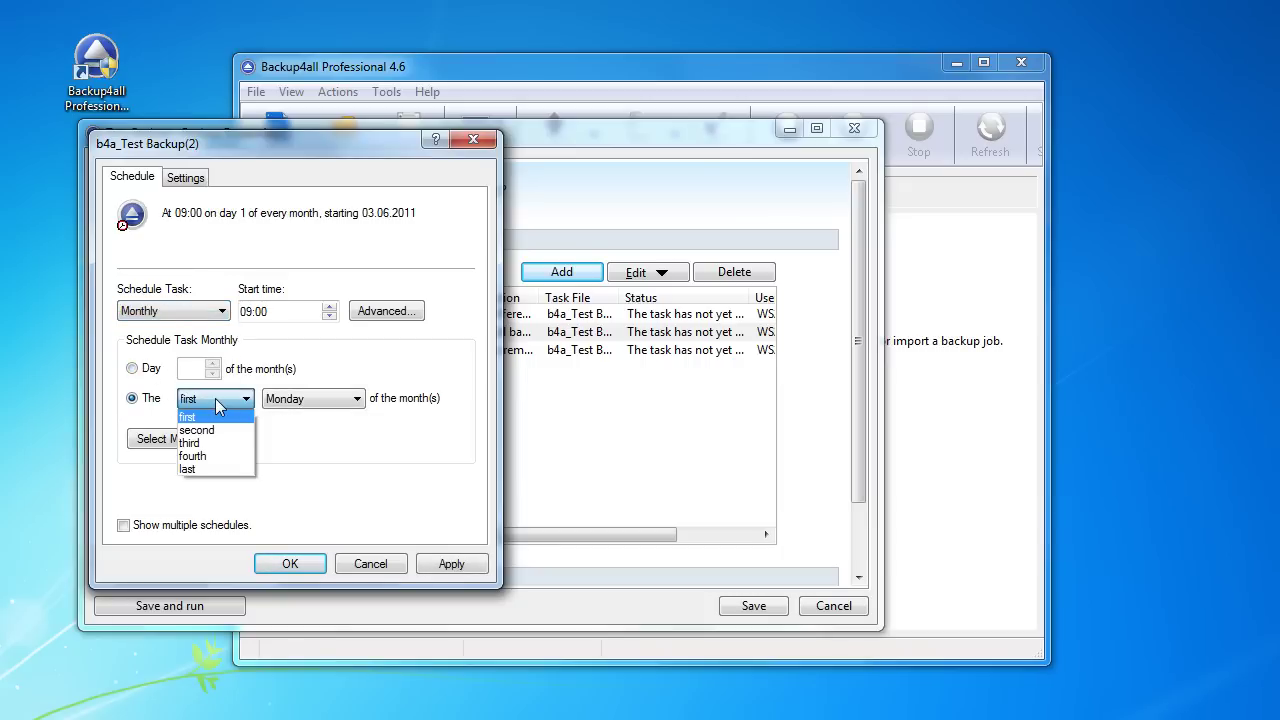
pyautogui.click(217, 468)
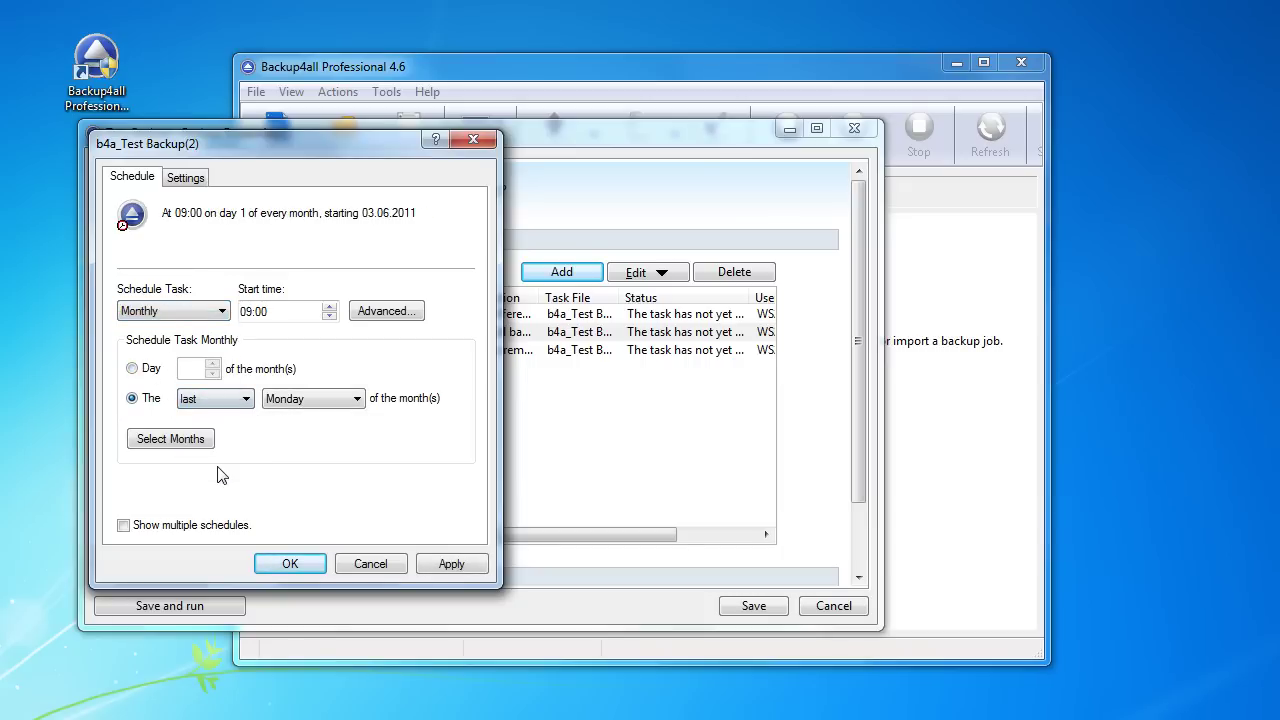
pyautogui.click(309, 398)
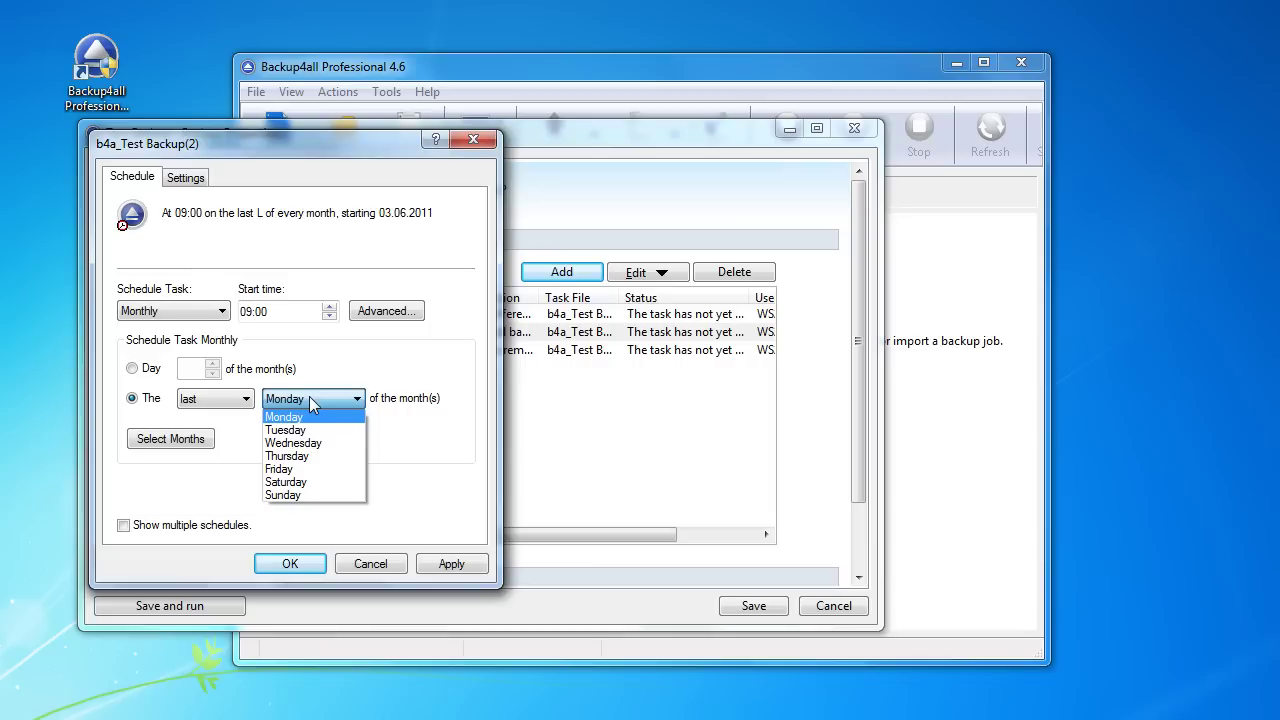
pyautogui.click(317, 484)
pyautogui.click(452, 564)
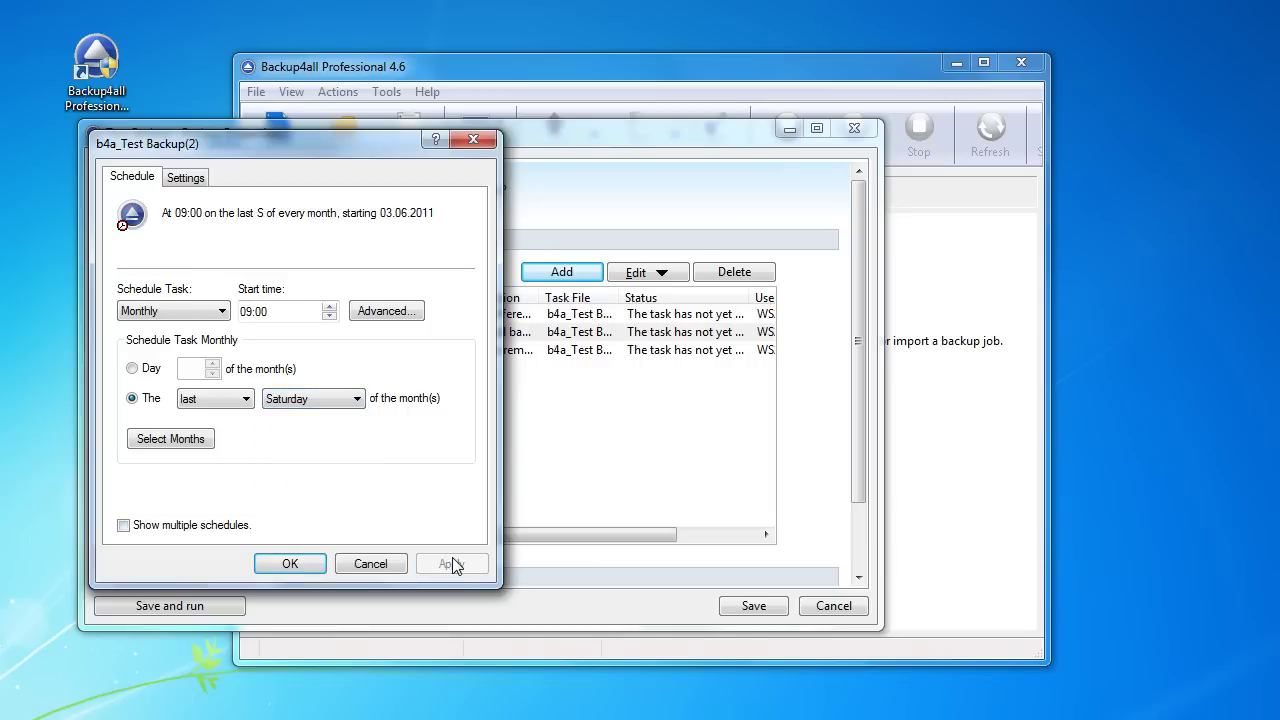
pyautogui.click(289, 563)
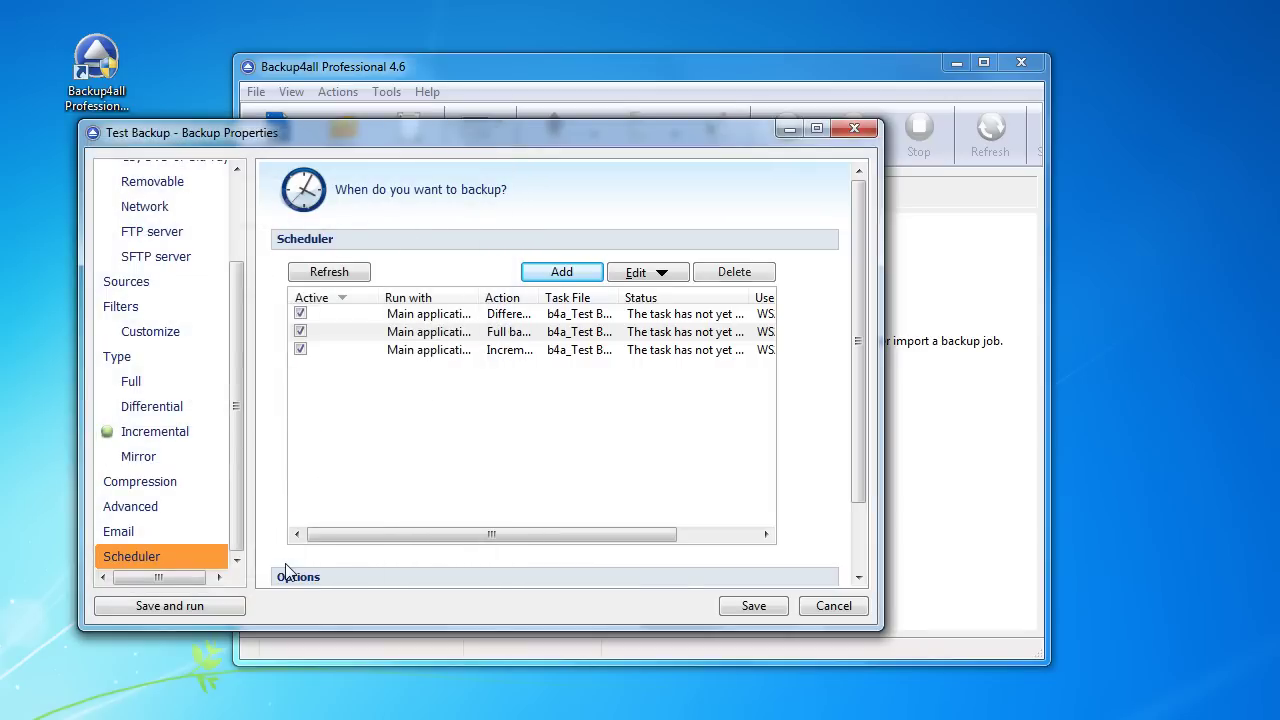
# Step: Add a fourth task and enter and confirm the Windows account password
pyautogui.click(562, 273)
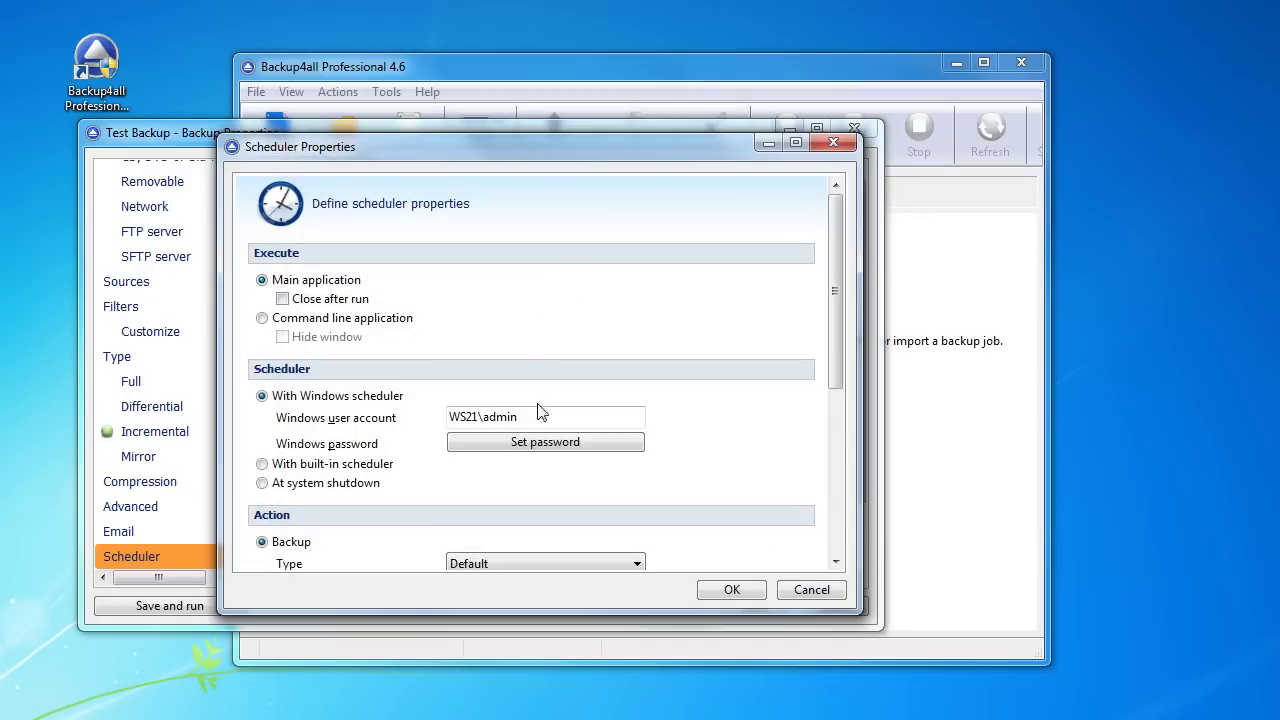
pyautogui.click(541, 447)
pyautogui.write('123')
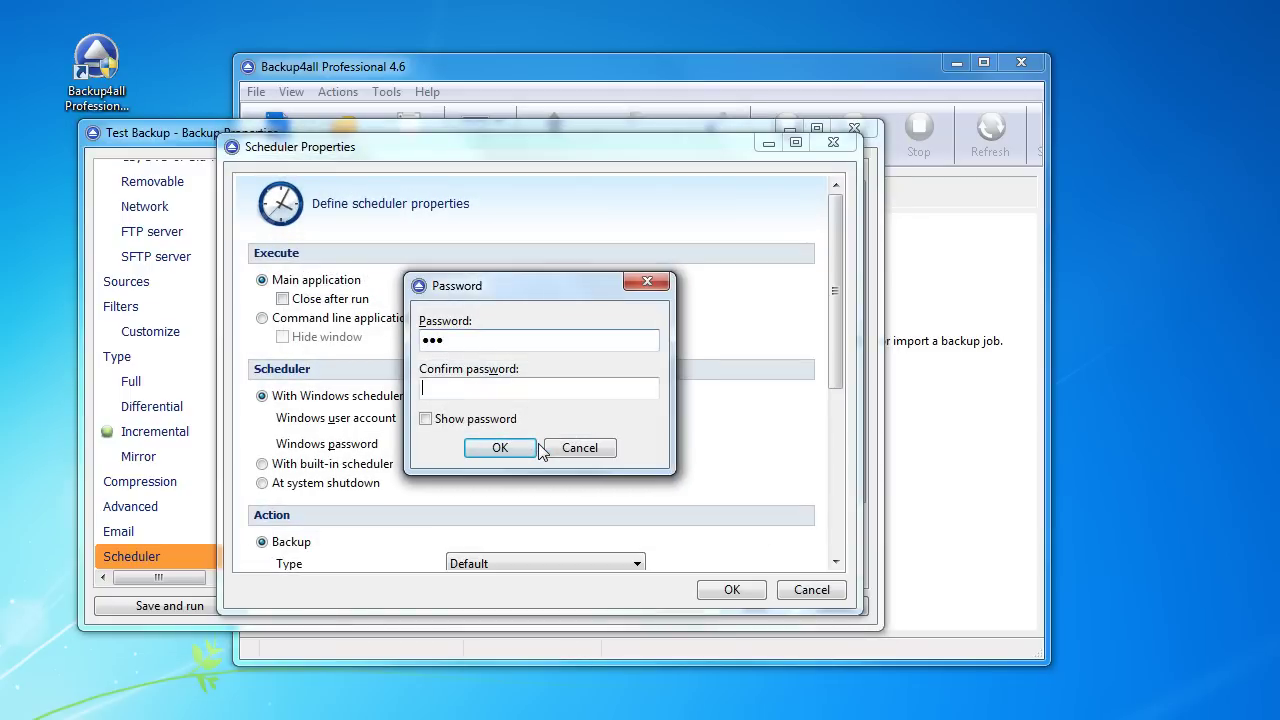
pyautogui.press('Tab')
pyautogui.write('1')
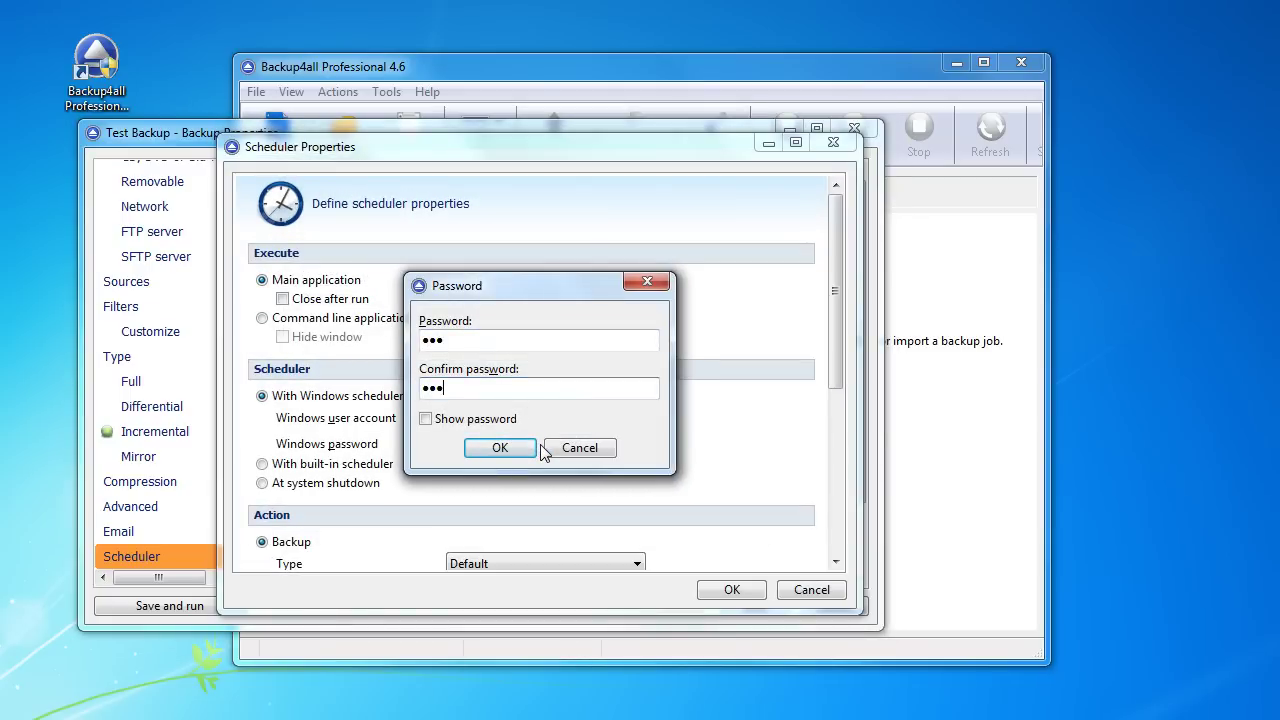
pyautogui.click(500, 447)
pyautogui.scroll(-3, 507, 449)
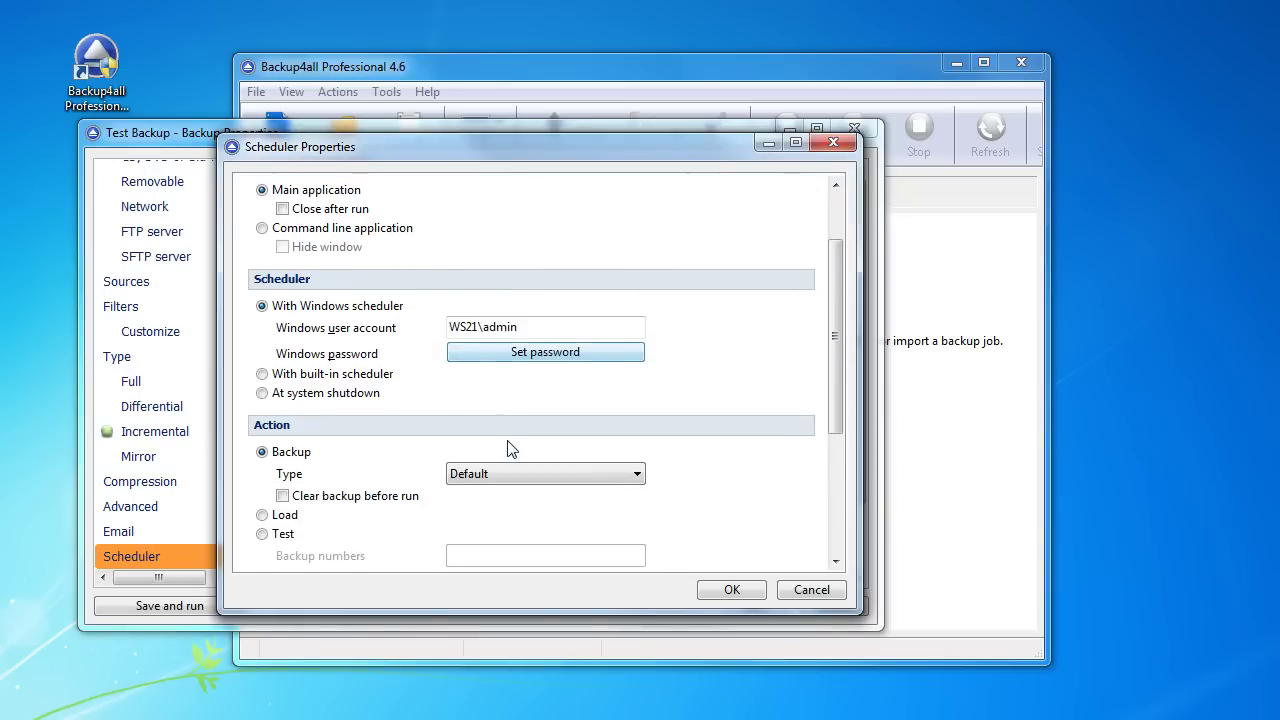
pyautogui.scroll(-3, 507, 449)
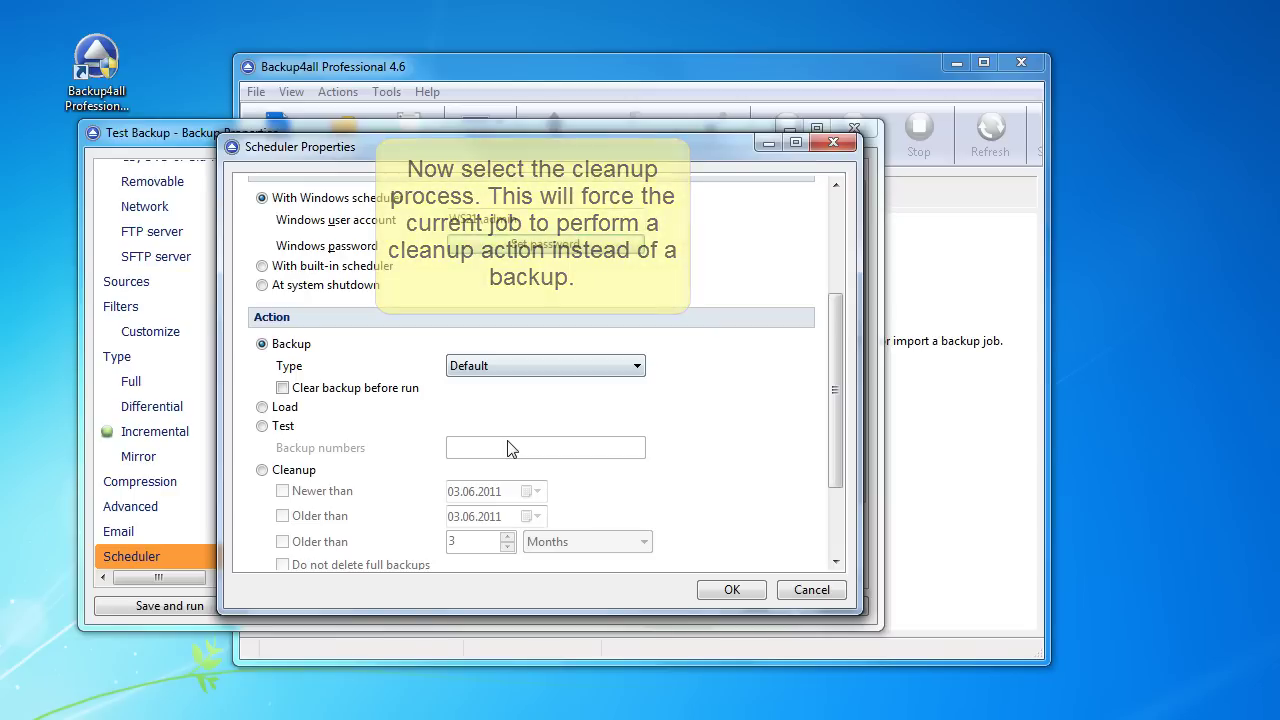
pyautogui.scroll(-3, 507, 449)
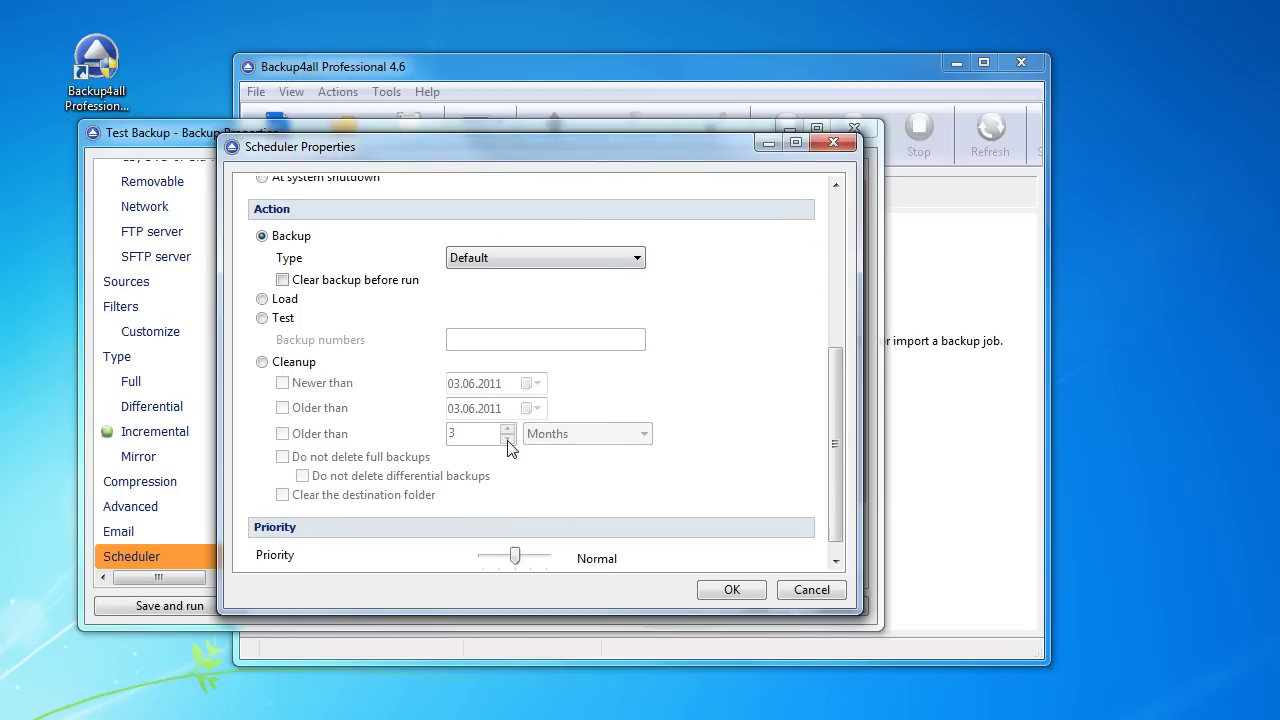
# Step: Make it a cleanup deleting backups older than 1 day, sparing full and differential ones
pyautogui.click(293, 362)
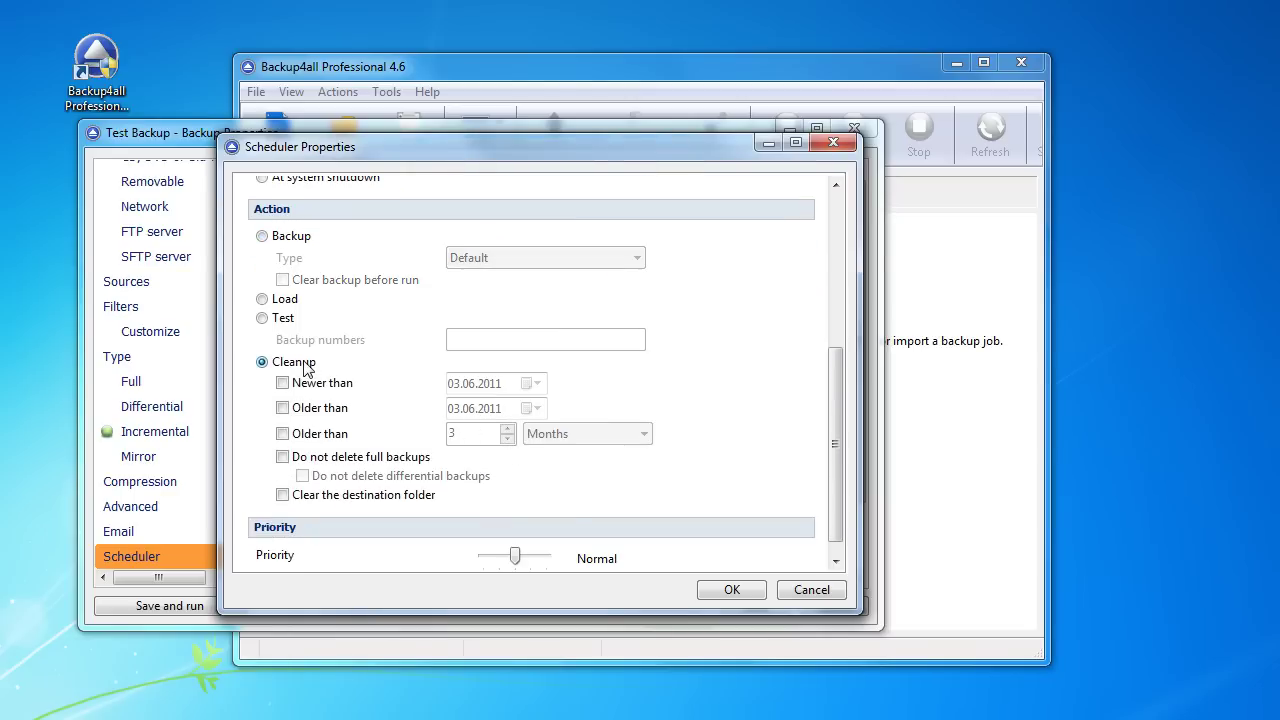
pyautogui.click(322, 440)
pyautogui.click(477, 432)
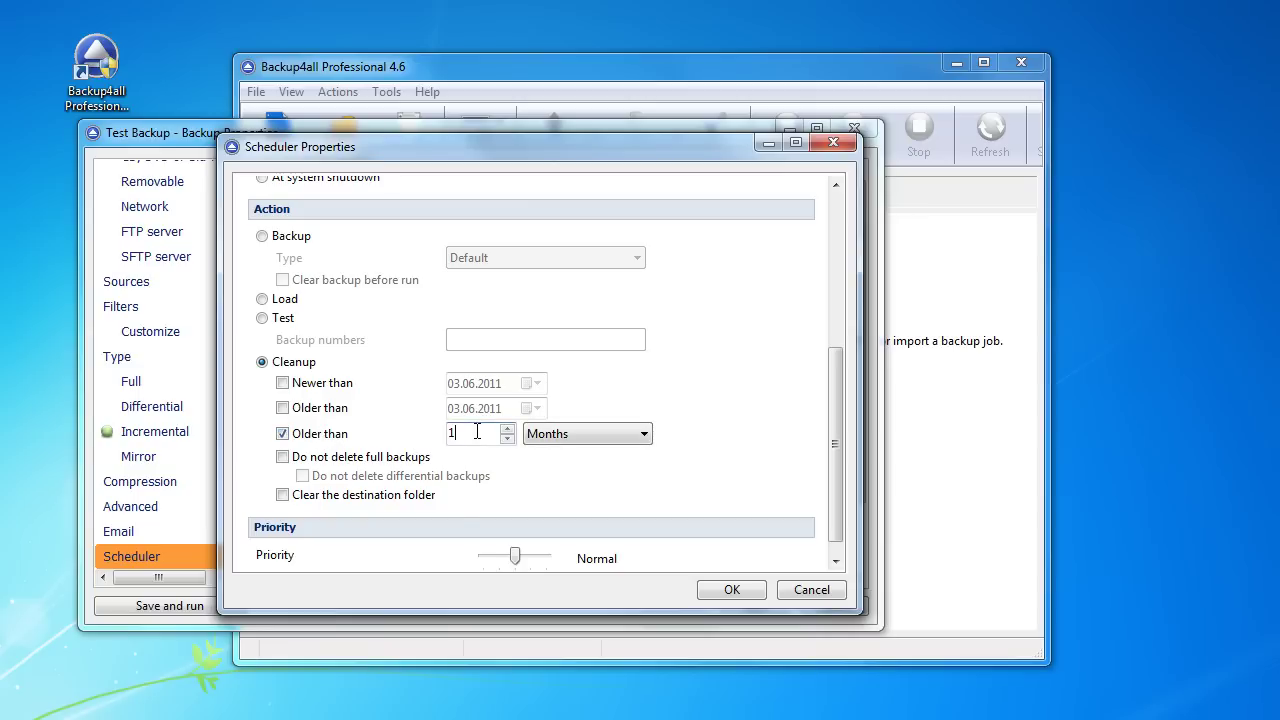
pyautogui.click(562, 436)
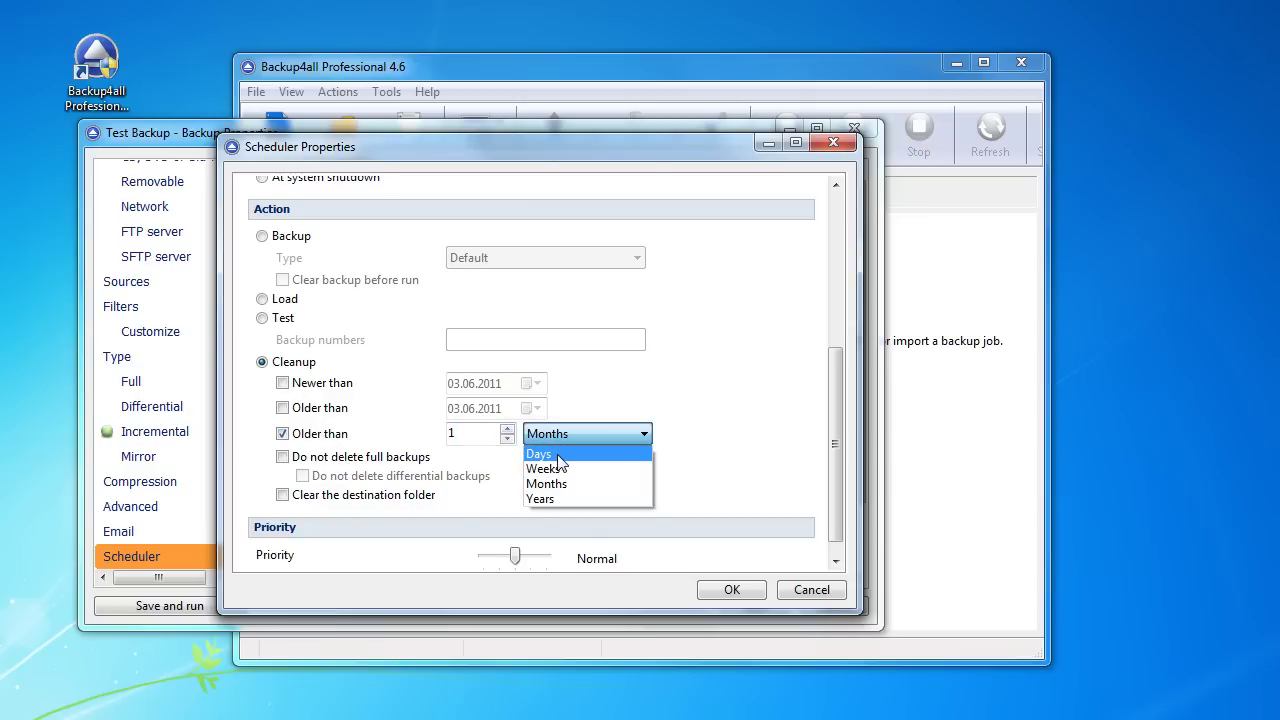
pyautogui.click(560, 452)
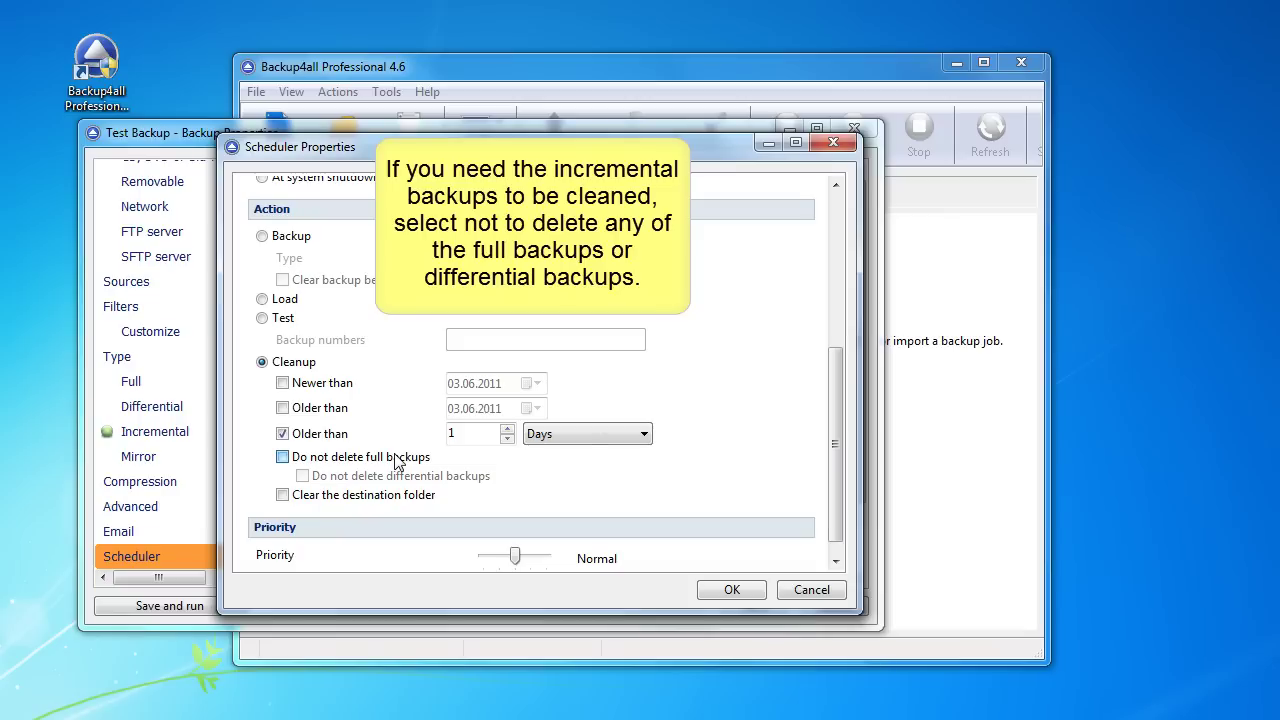
pyautogui.click(395, 460)
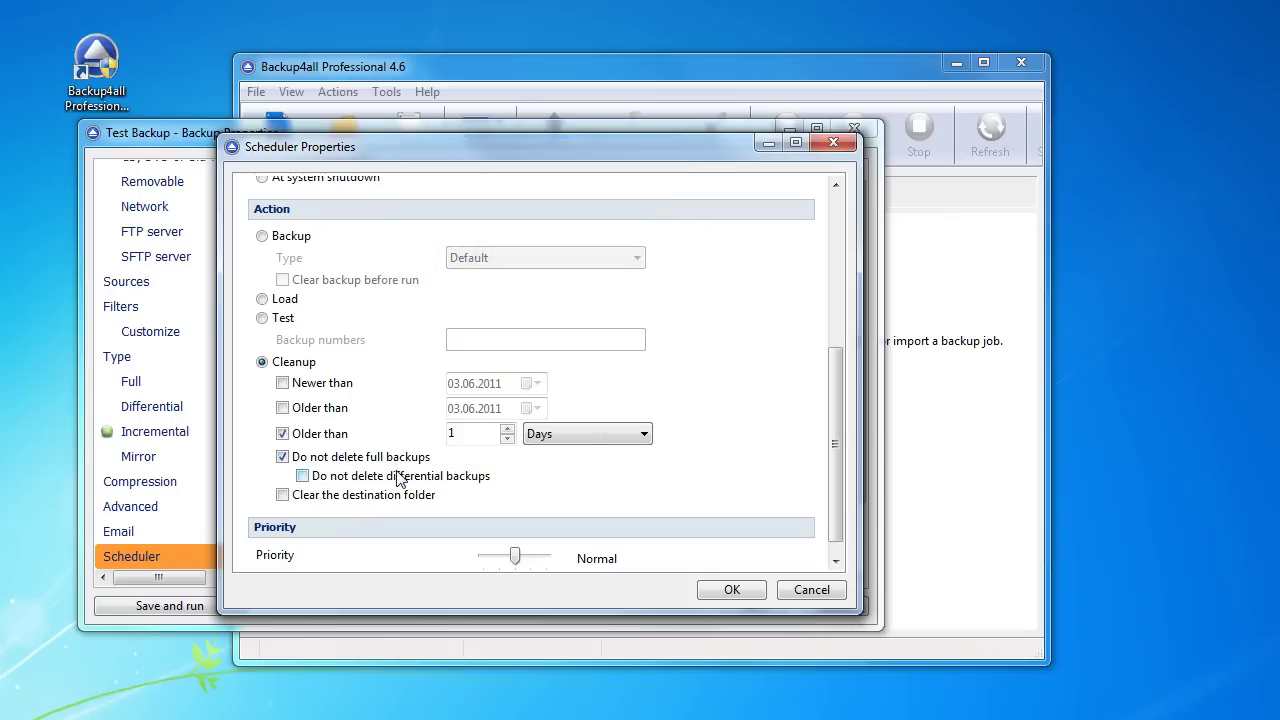
pyautogui.click(398, 477)
pyautogui.click(735, 587)
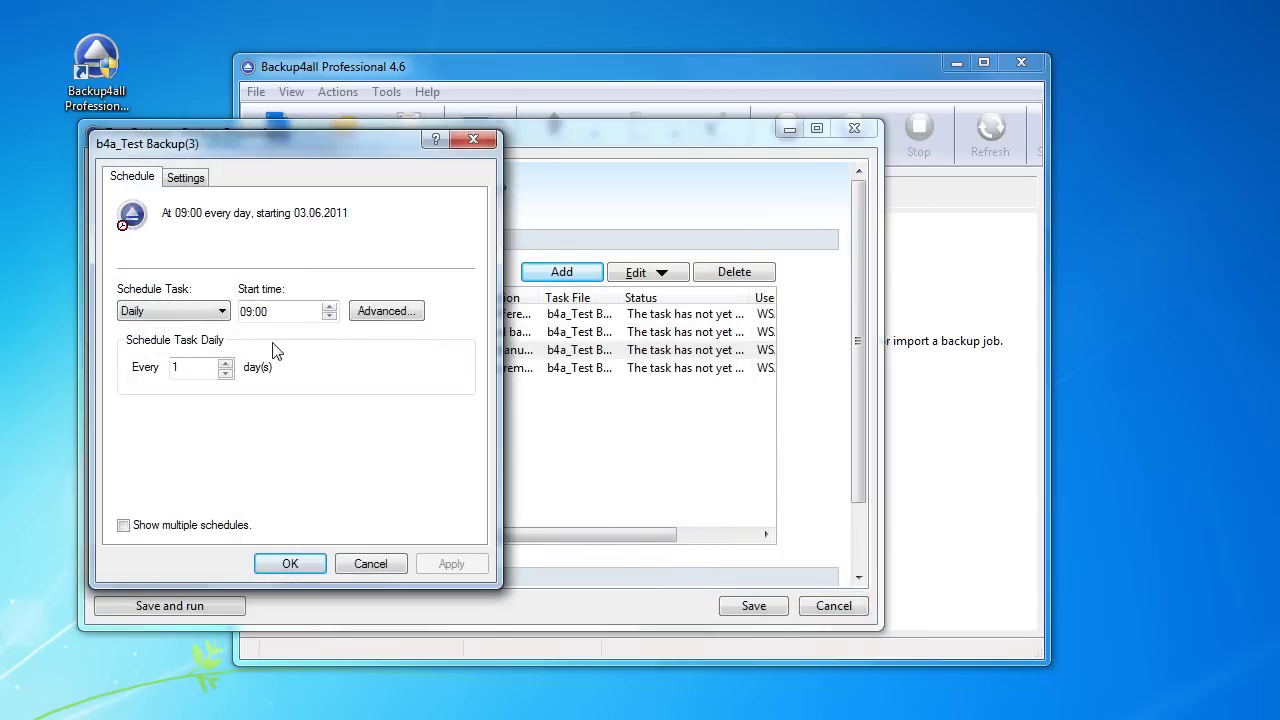
# Step: Reschedule the third task to run weekly at 11:00 on Fridays only, not Mondays
pyautogui.click(210, 312)
pyautogui.click(212, 343)
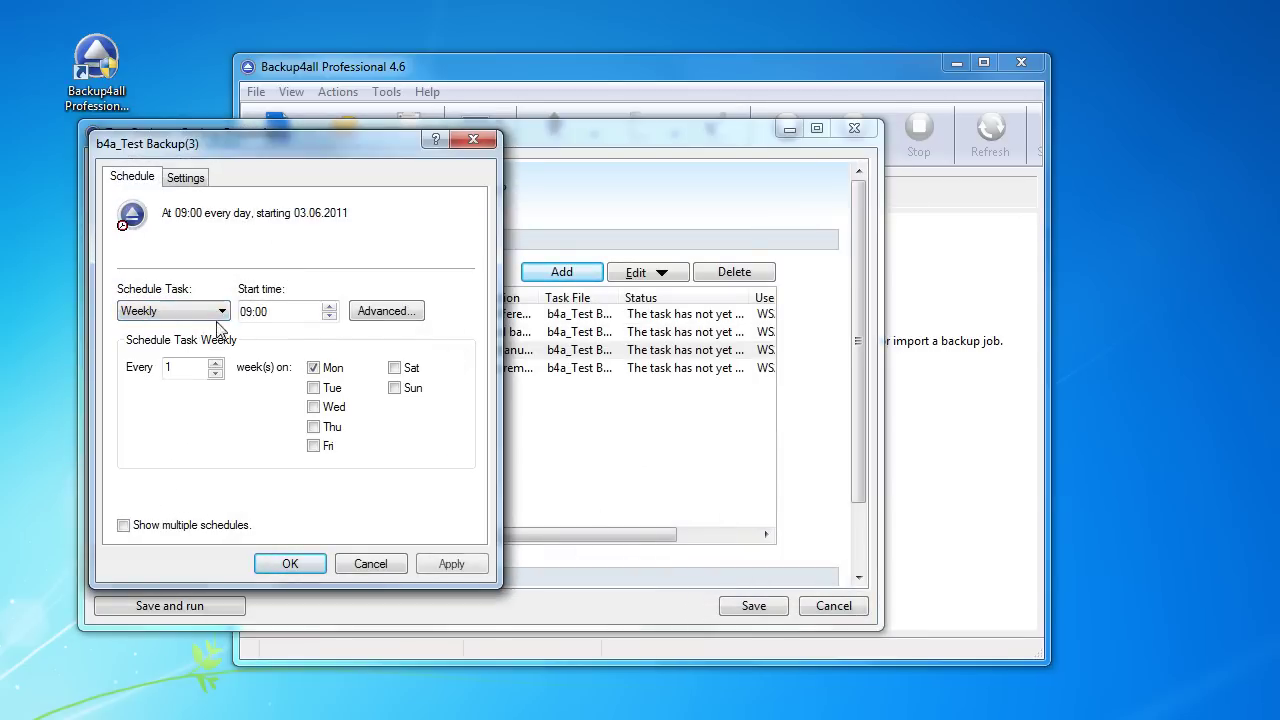
pyautogui.click(250, 314)
pyautogui.write('11')
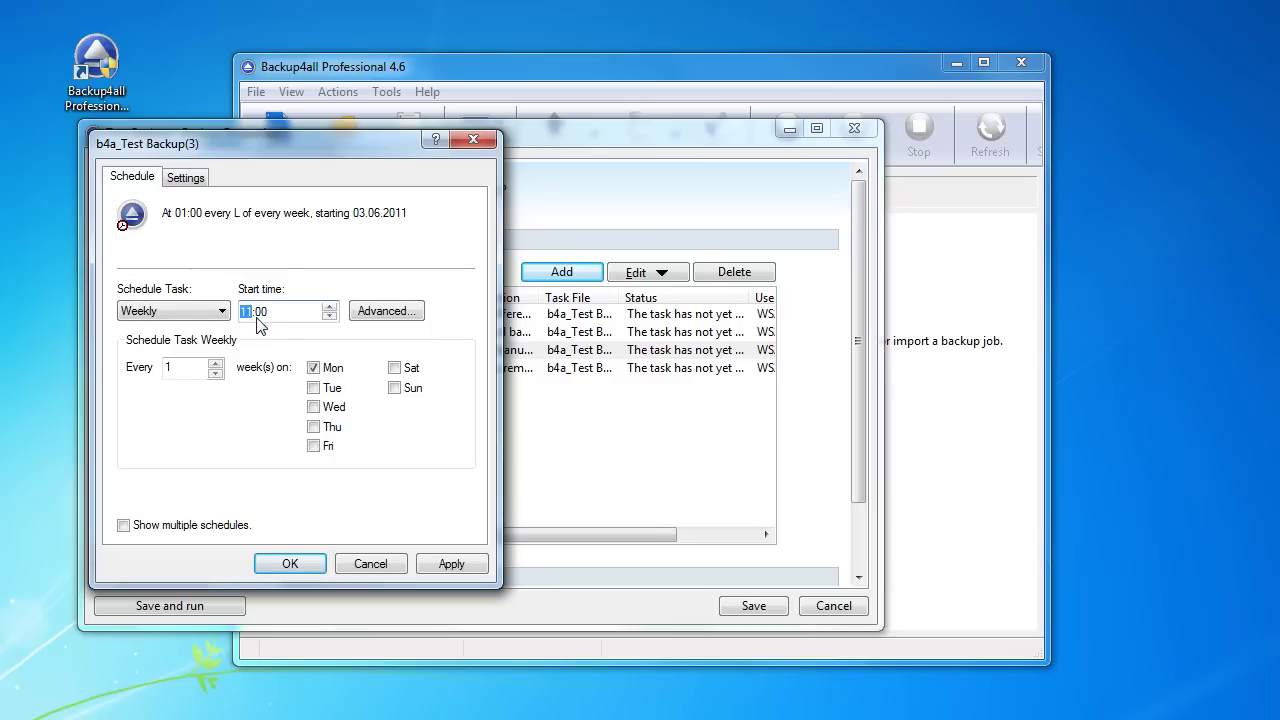
pyautogui.click(313, 368)
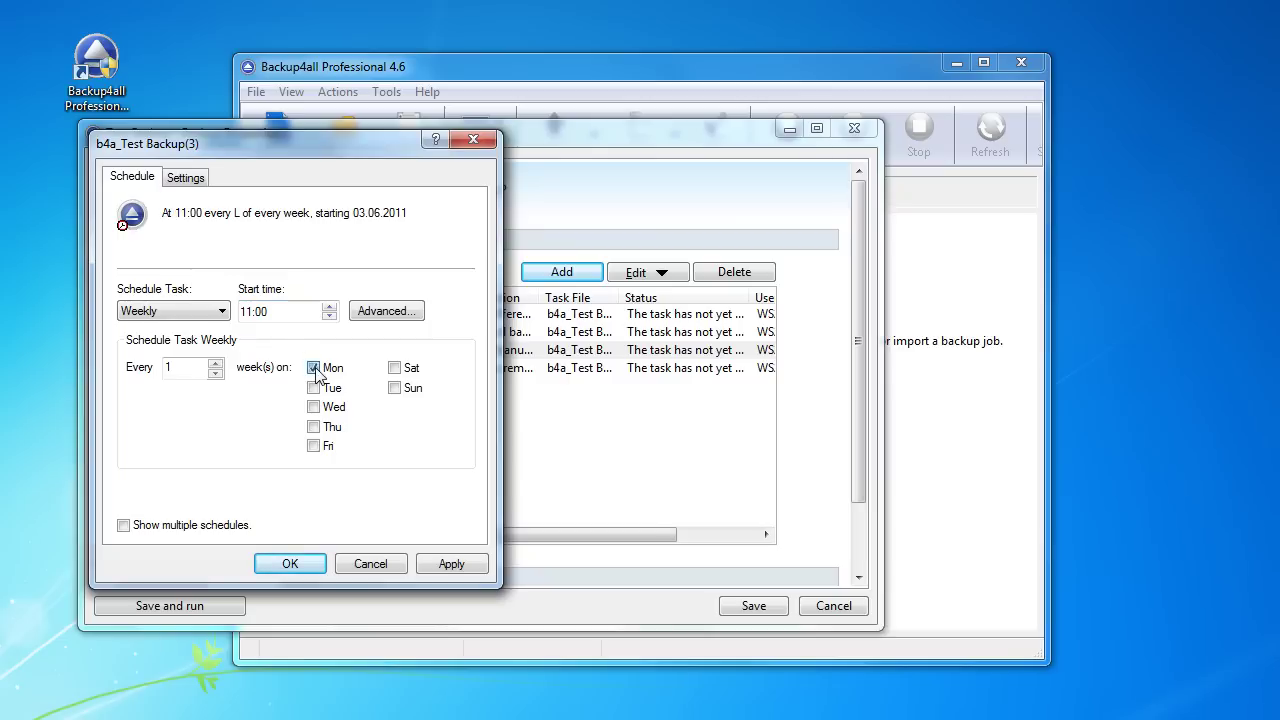
pyautogui.click(314, 446)
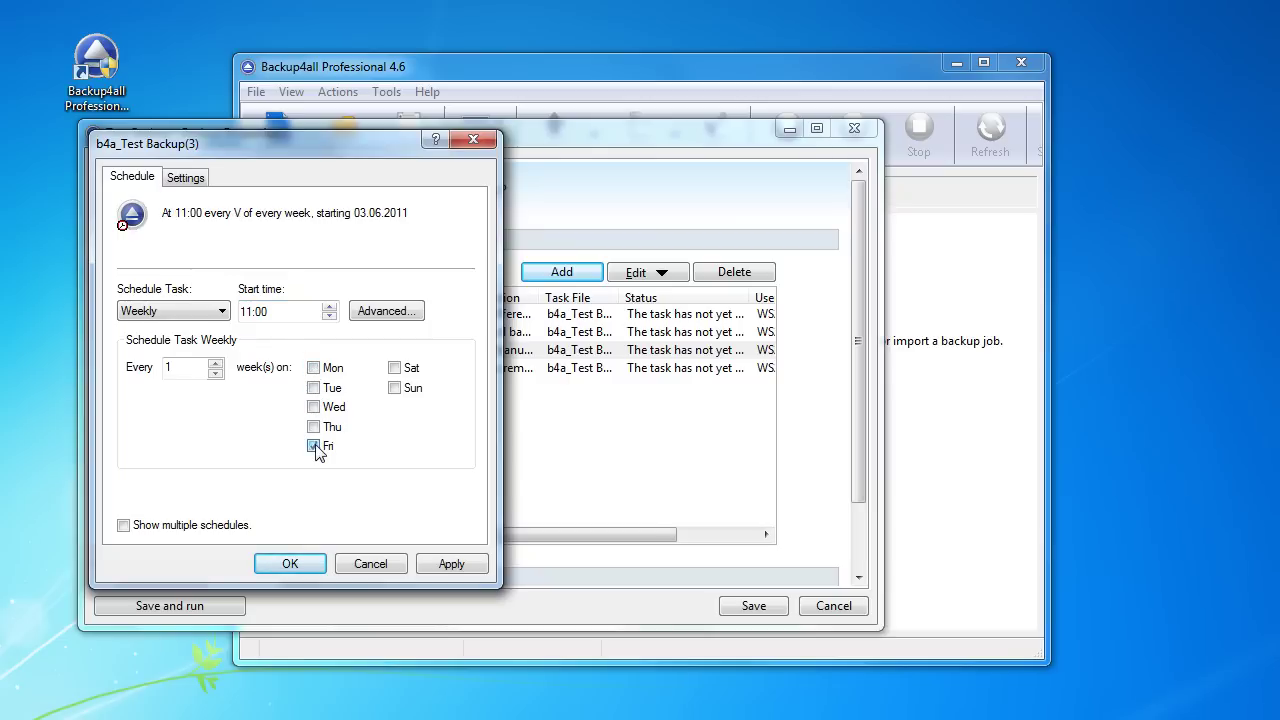
pyautogui.click(452, 563)
pyautogui.click(298, 560)
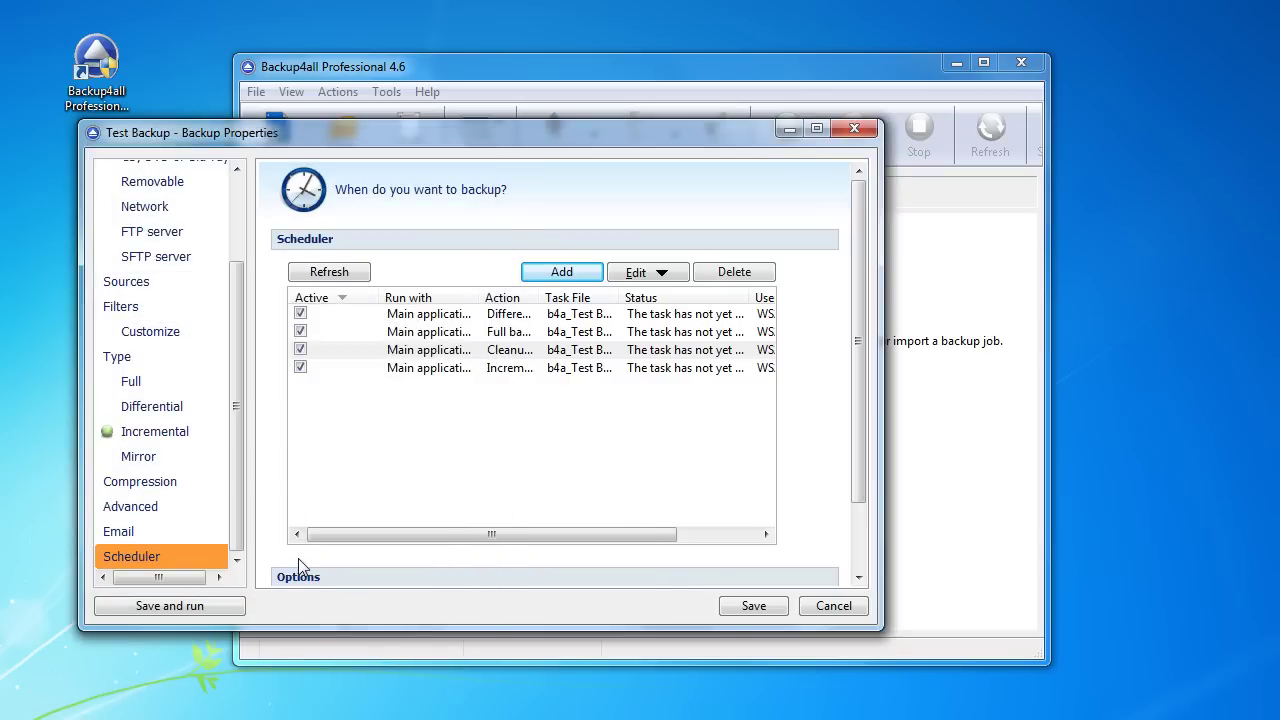
# Step: Add a new task and enter and confirm the Windows account password
pyautogui.click(576, 275)
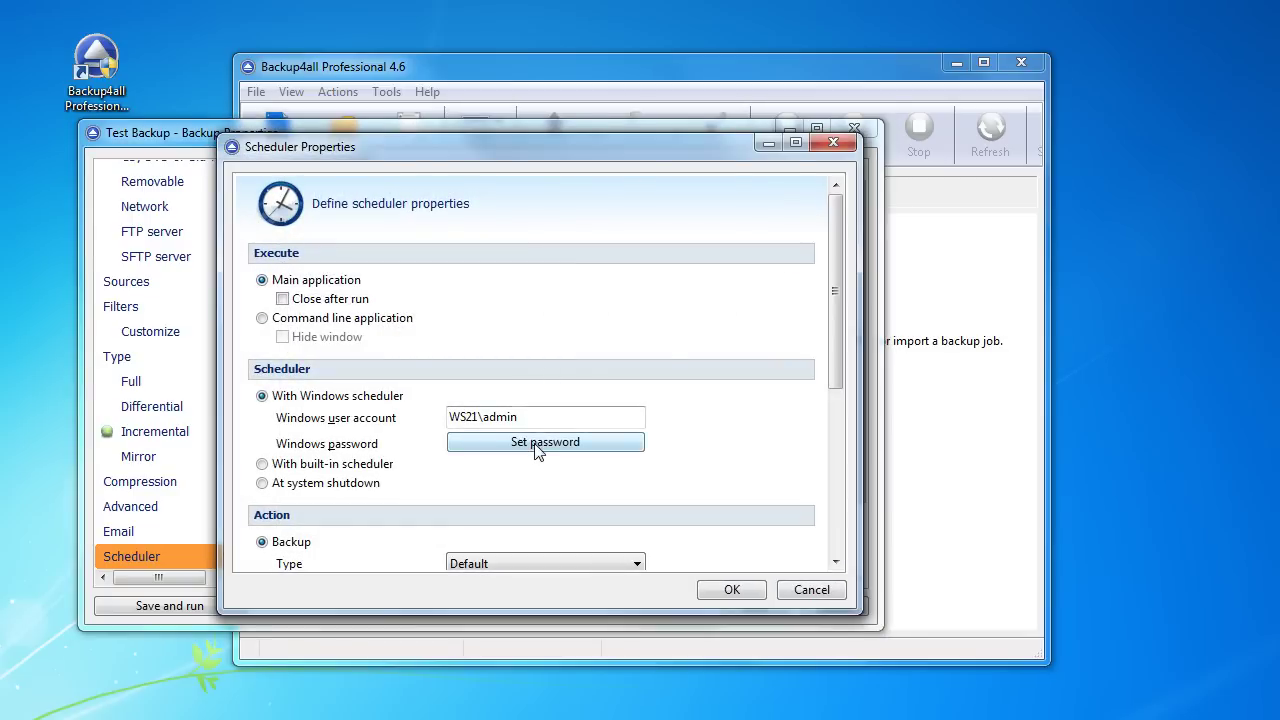
pyautogui.click(538, 442)
pyautogui.write('123')
pyautogui.press('Tab')
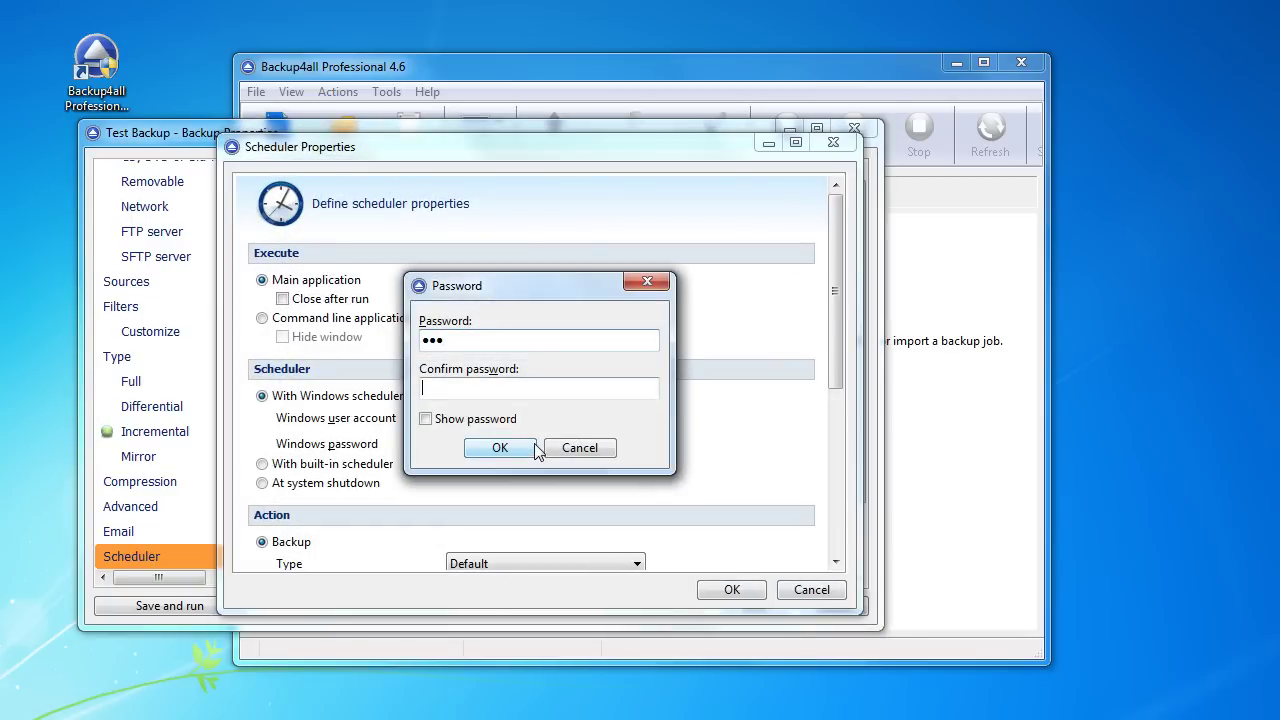
pyautogui.write('1')
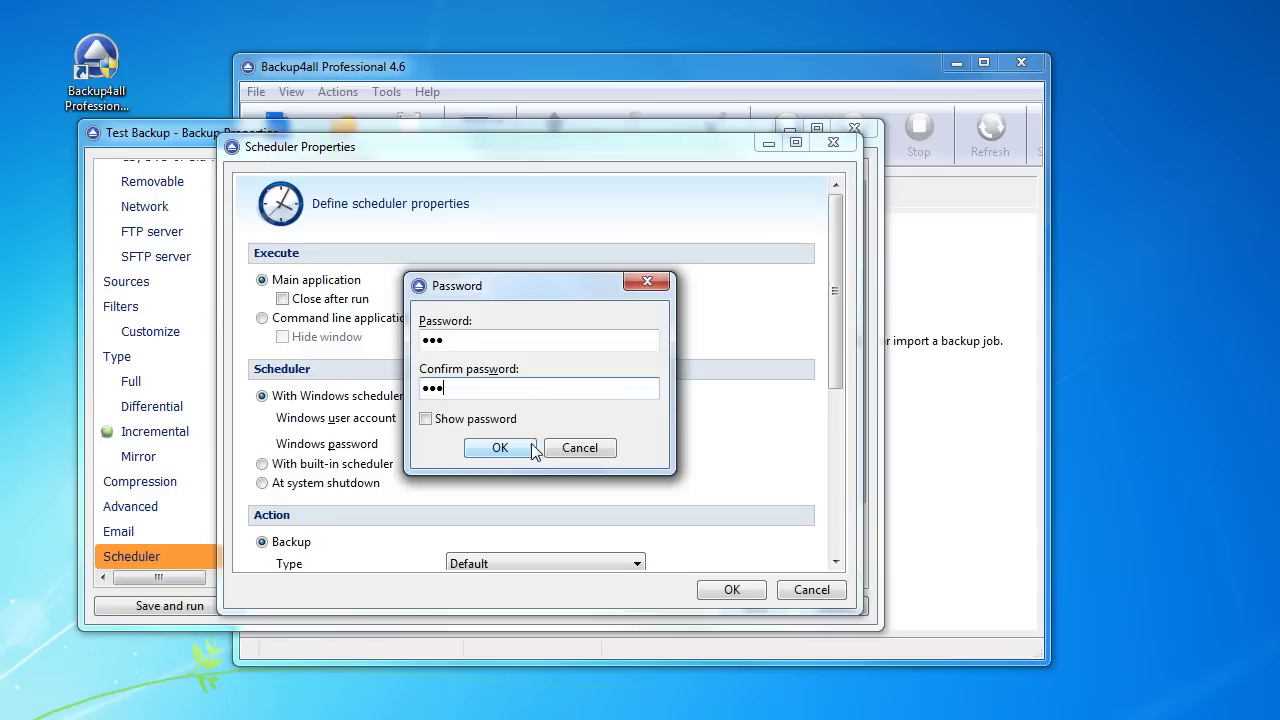
pyautogui.click(500, 448)
# Step: Make it a cleanup of backups older than 1 day that keeps full backups
pyautogui.scroll(-3, 514, 452)
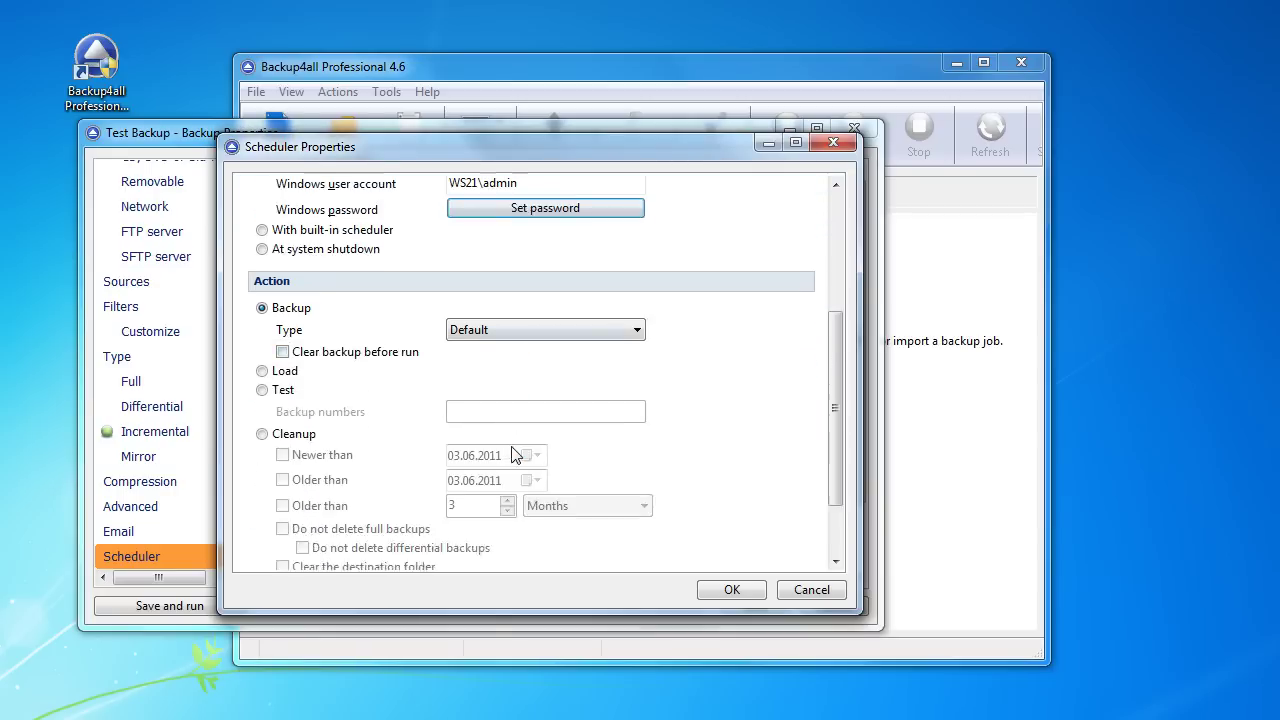
pyautogui.scroll(-2, 514, 455)
pyautogui.click(293, 342)
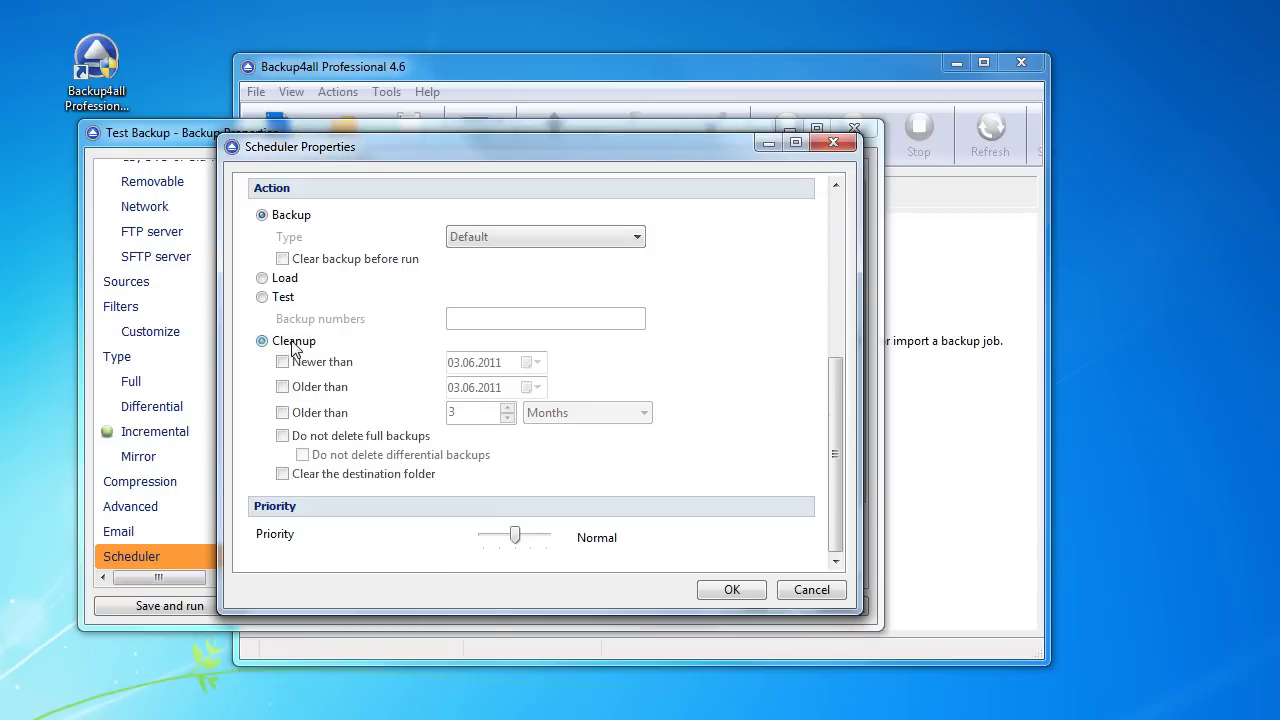
pyautogui.click(322, 412)
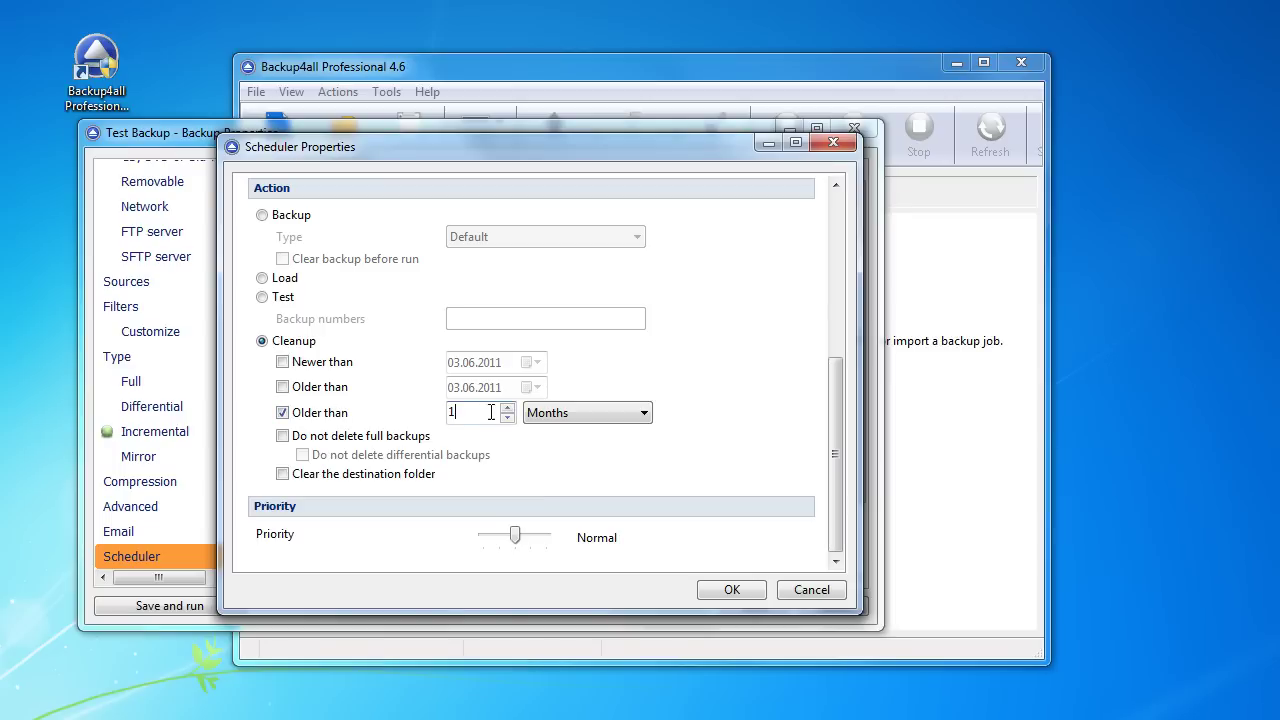
pyautogui.click(556, 414)
pyautogui.click(561, 433)
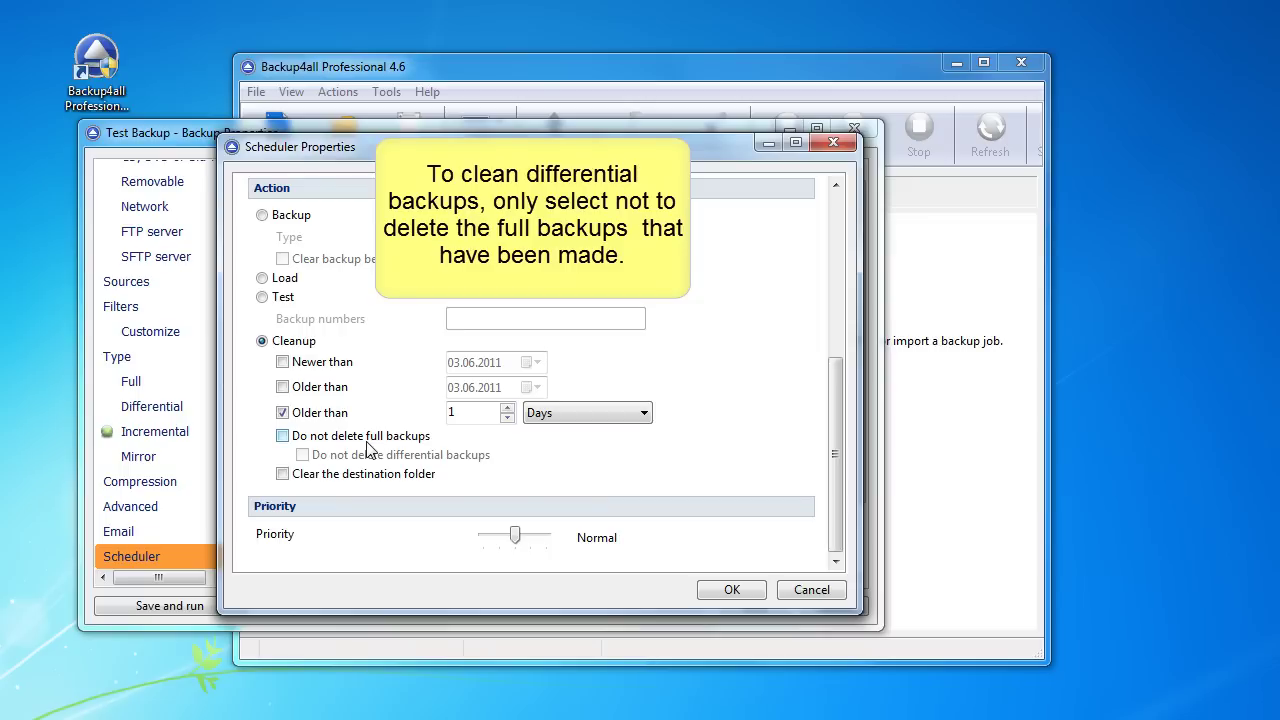
pyautogui.click(366, 441)
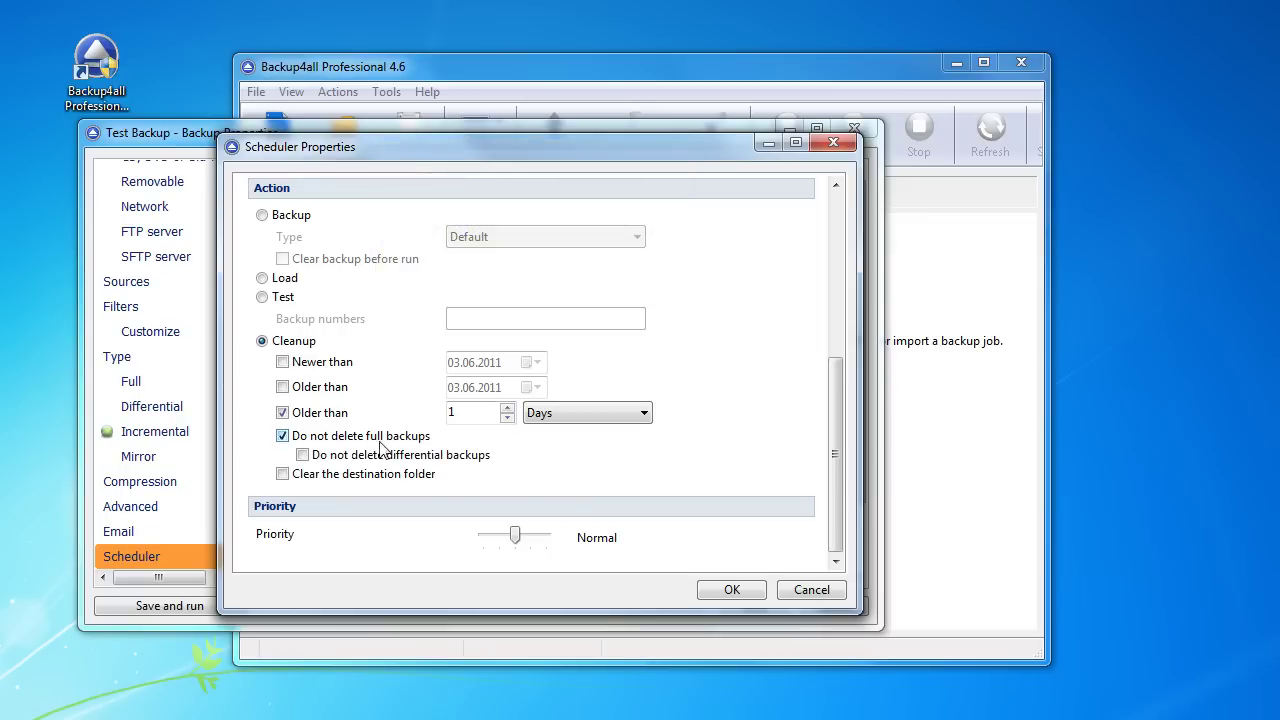
pyautogui.click(728, 591)
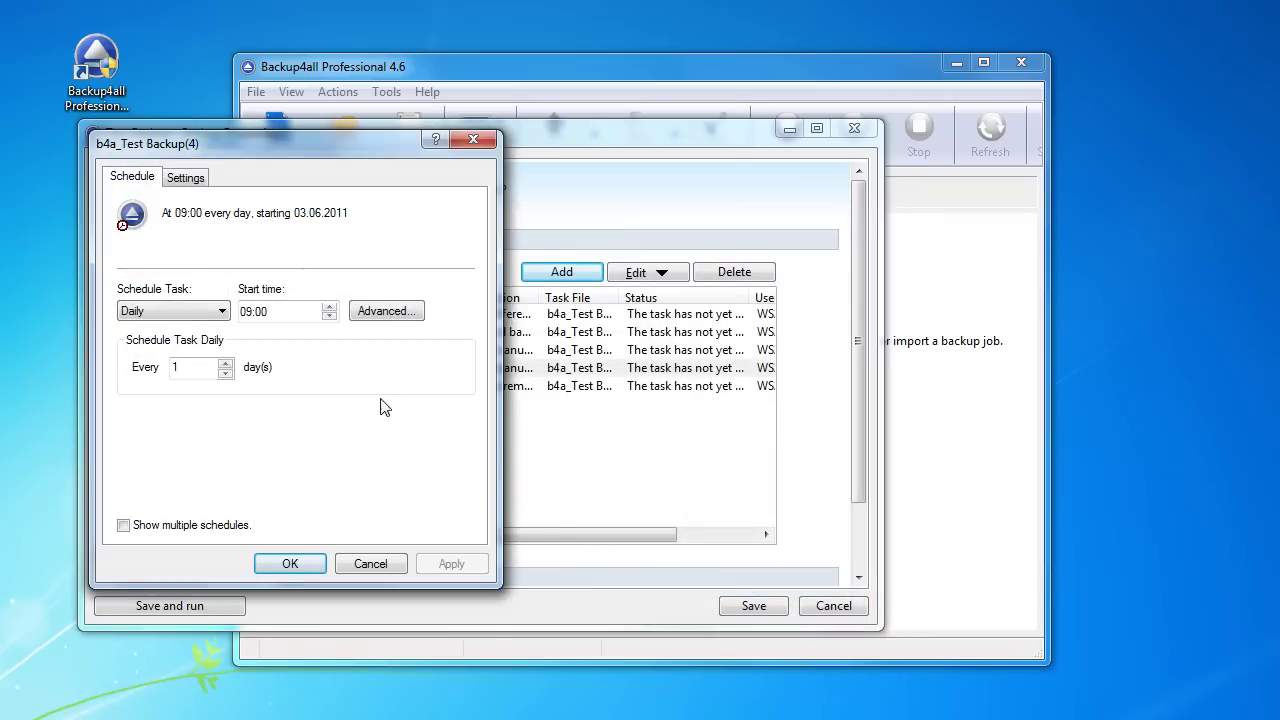
# Step: Schedule the new cleanup task monthly at 11:00 on the last Saturday of the month
pyautogui.click(219, 312)
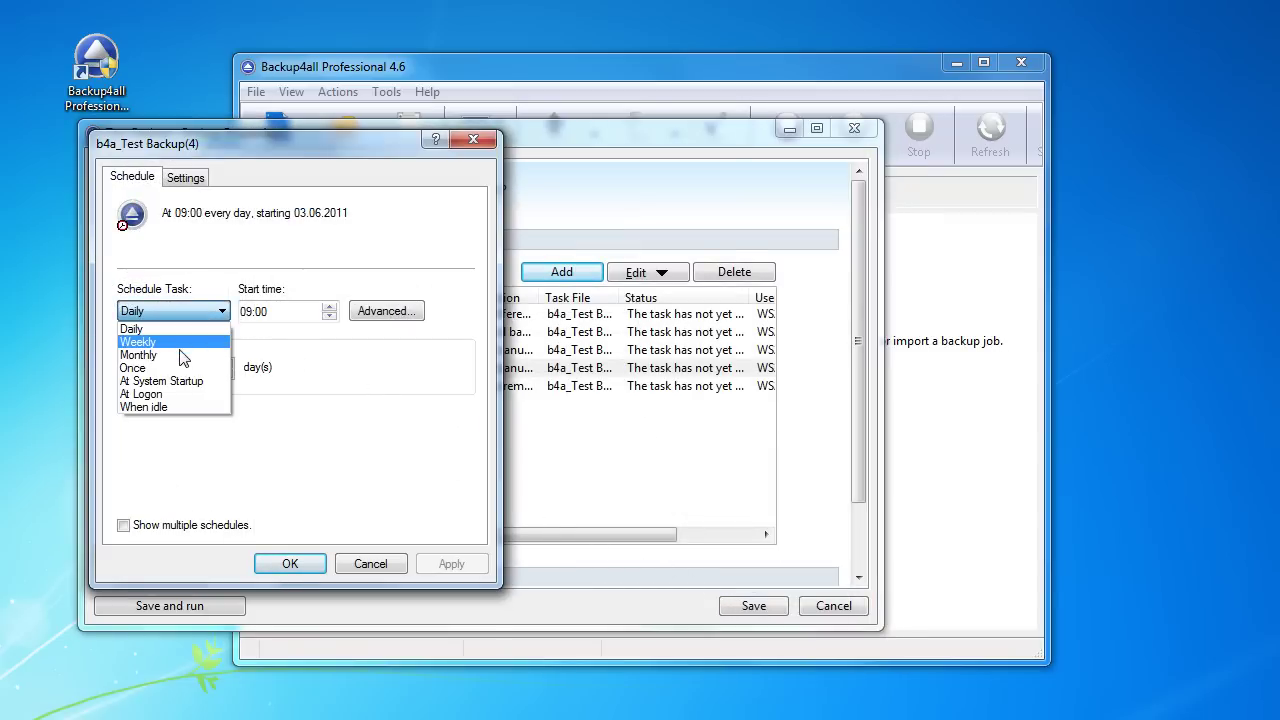
pyautogui.click(183, 356)
pyautogui.click(246, 313)
pyautogui.write('1')
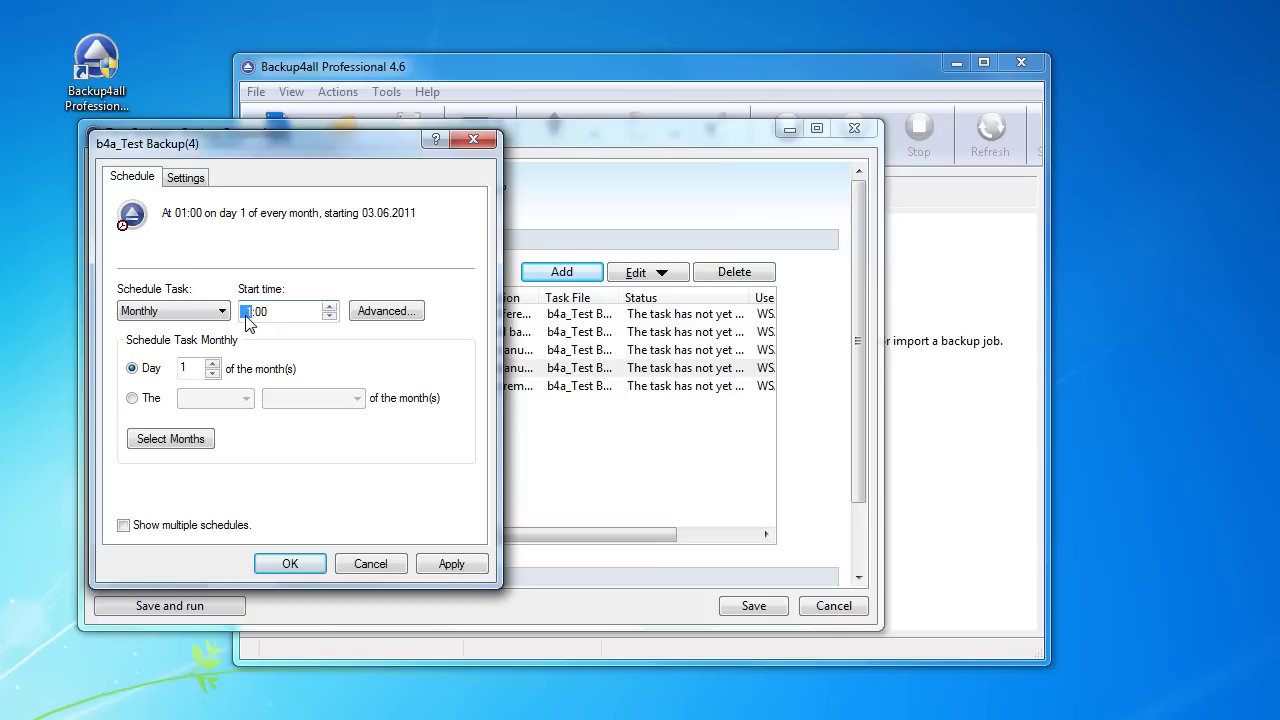
pyautogui.write('1')
pyautogui.click(154, 399)
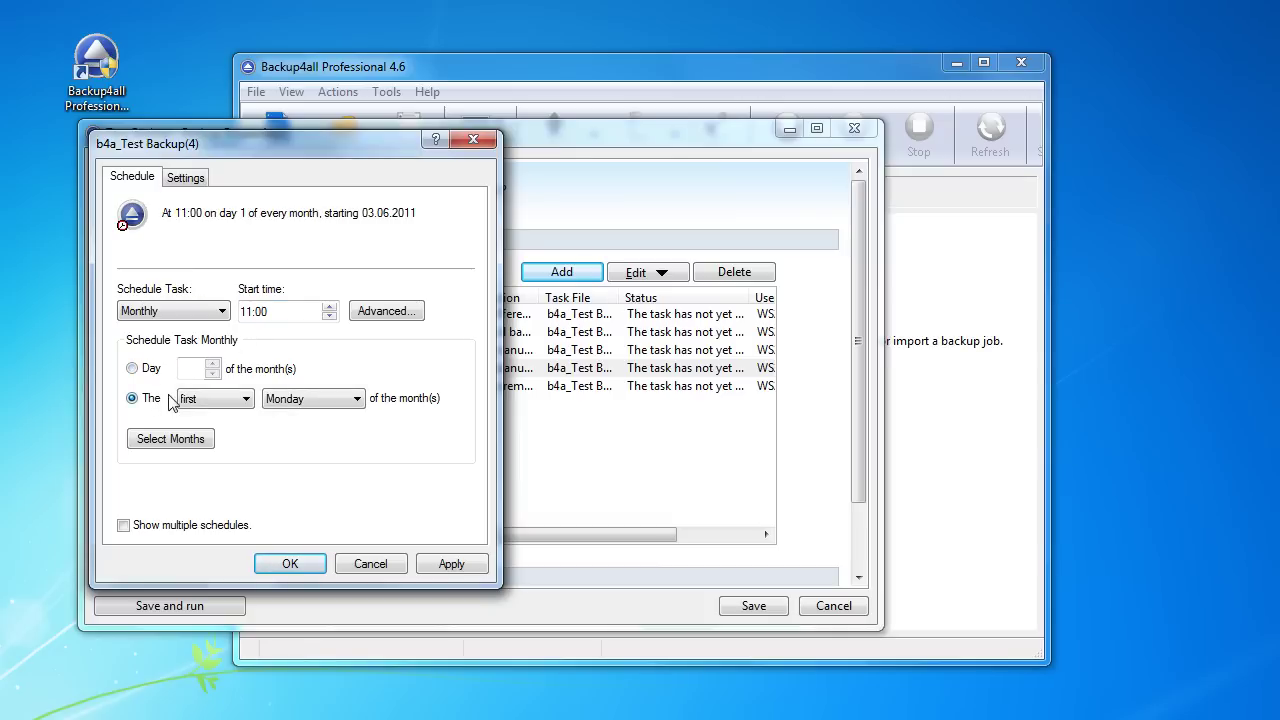
pyautogui.click(213, 399)
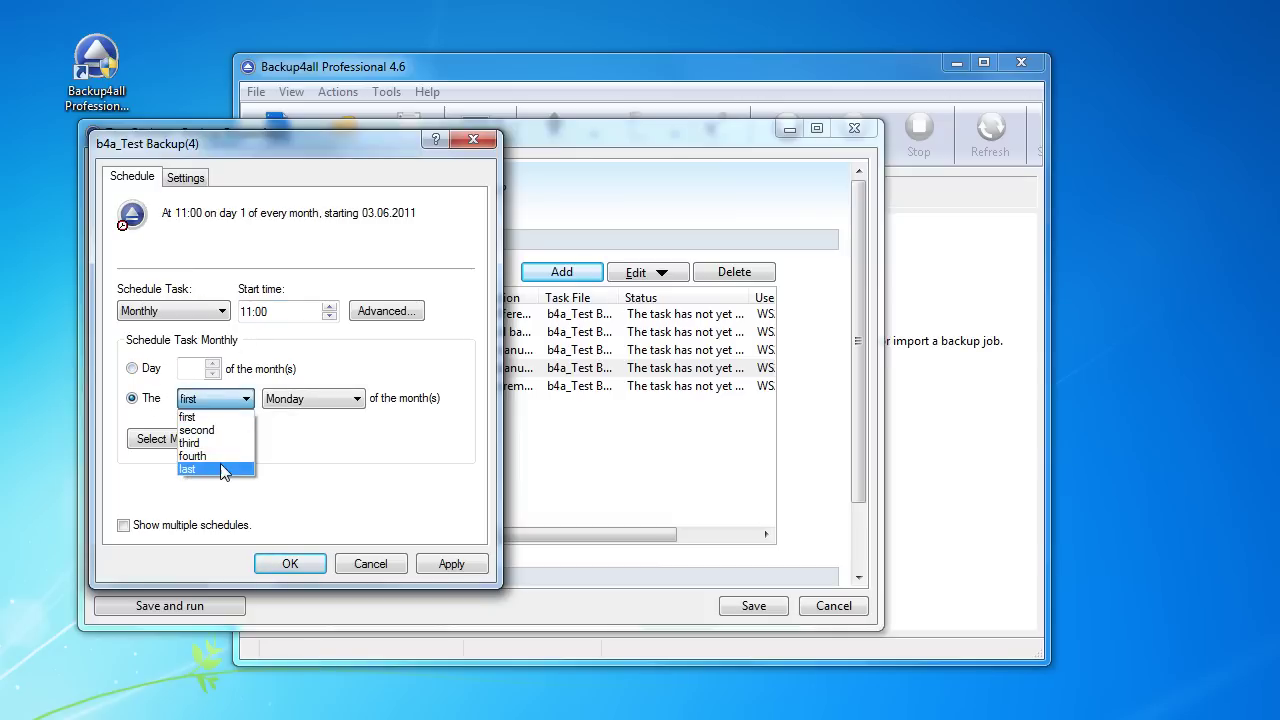
pyautogui.click(224, 474)
pyautogui.click(296, 402)
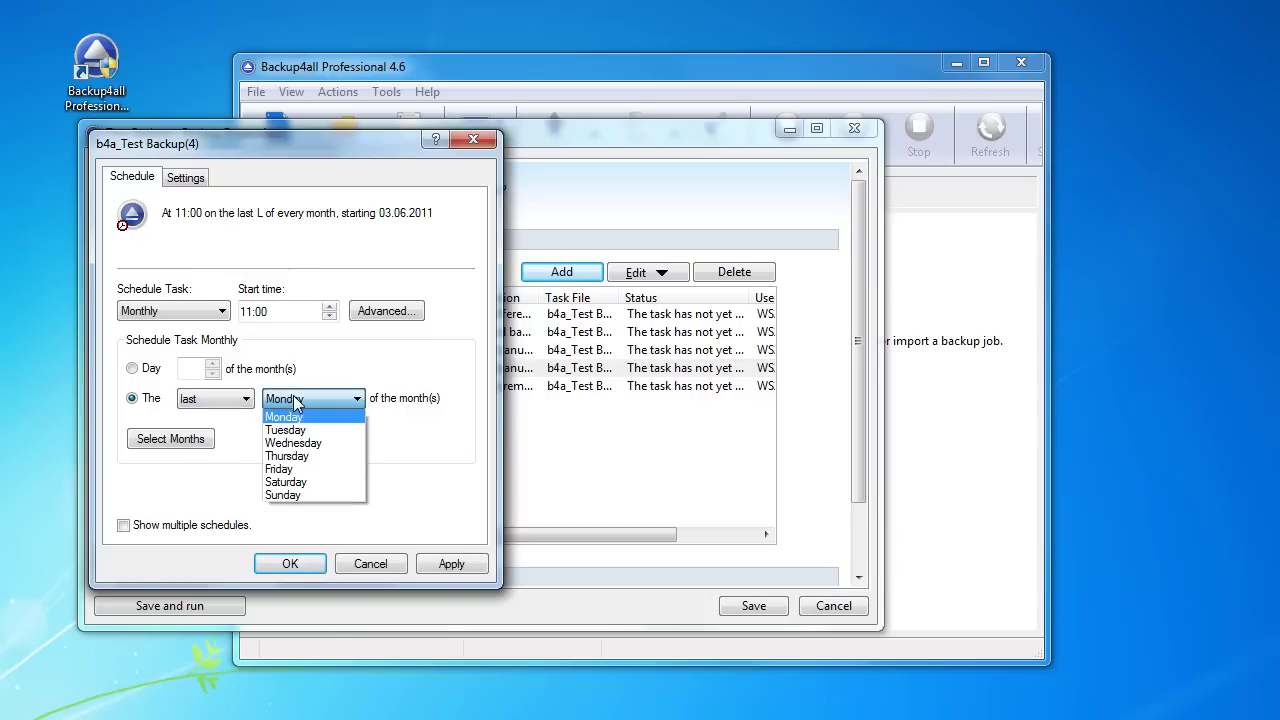
pyautogui.click(312, 484)
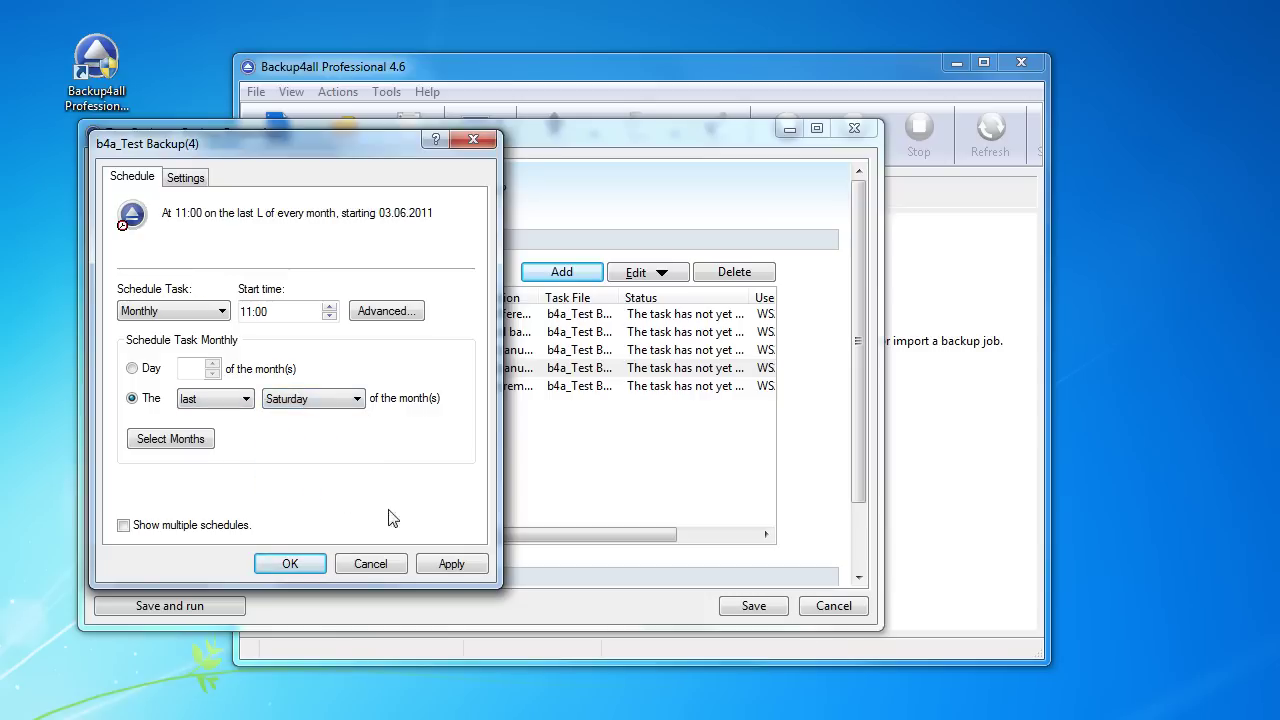
pyautogui.click(455, 565)
pyautogui.click(292, 564)
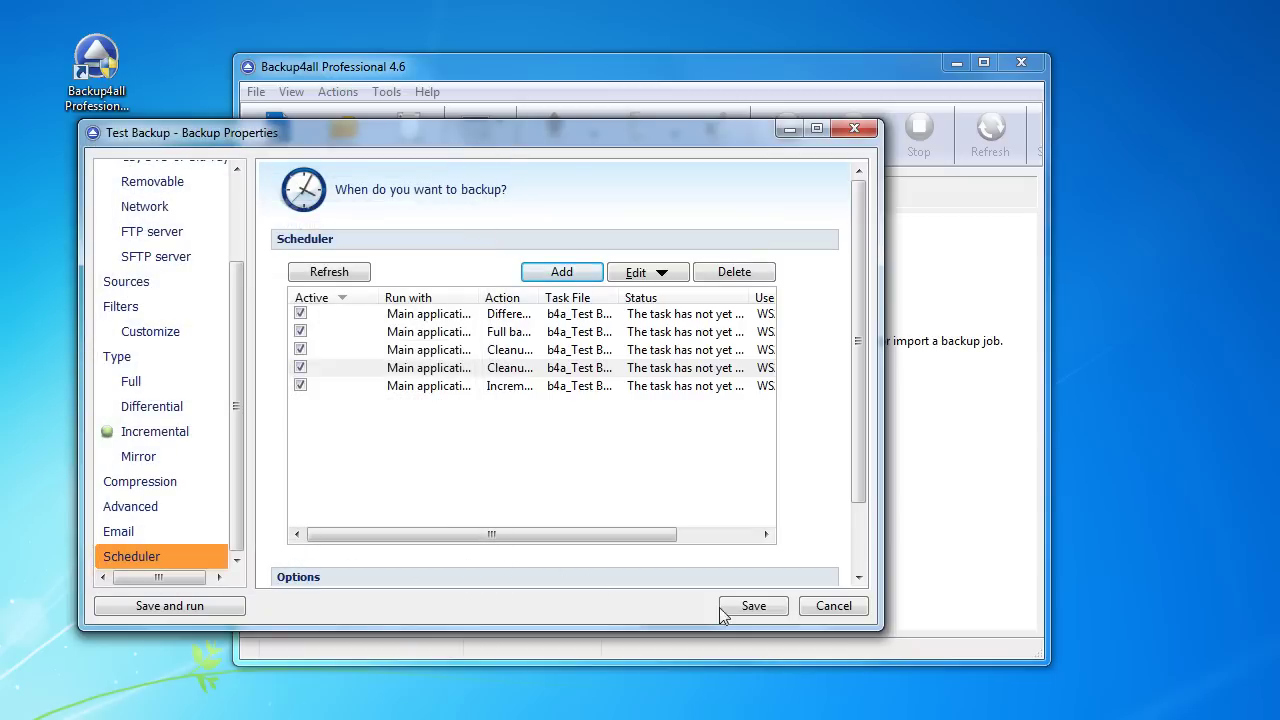
# Step: Save the Test Backup properties and close them to the main window
pyautogui.click(645, 453)
pyautogui.press('Return')
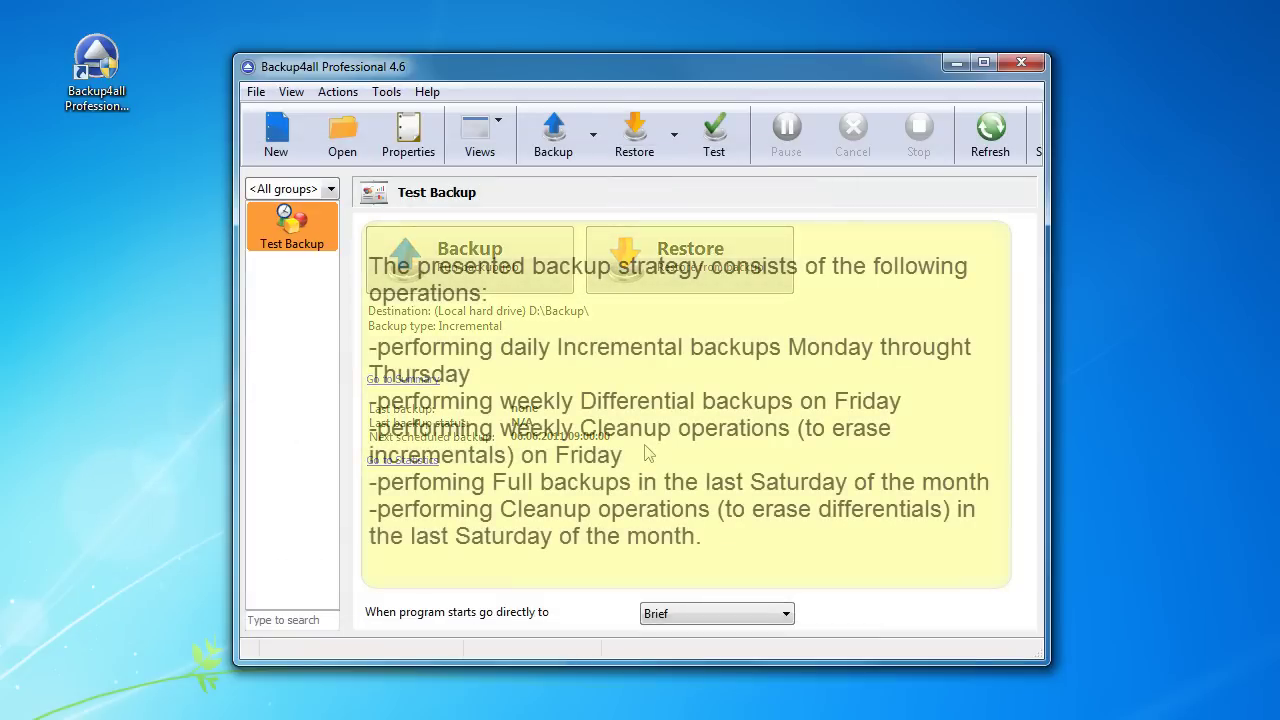